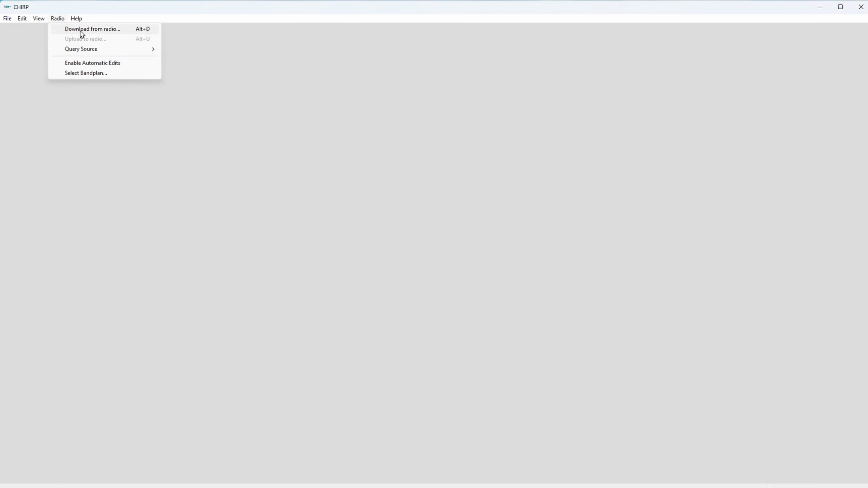
- Download the memories from a TIDRADIO TD-H3 (+ HAM,GMRS) radio on COM9
{"action": "left_click", "coordinate": [82, 30]}
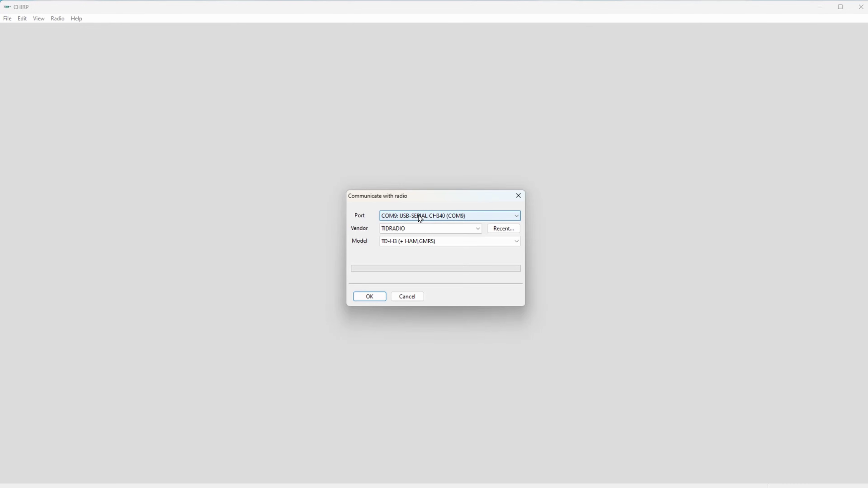
{"action": "left_click", "coordinate": [414, 229]}
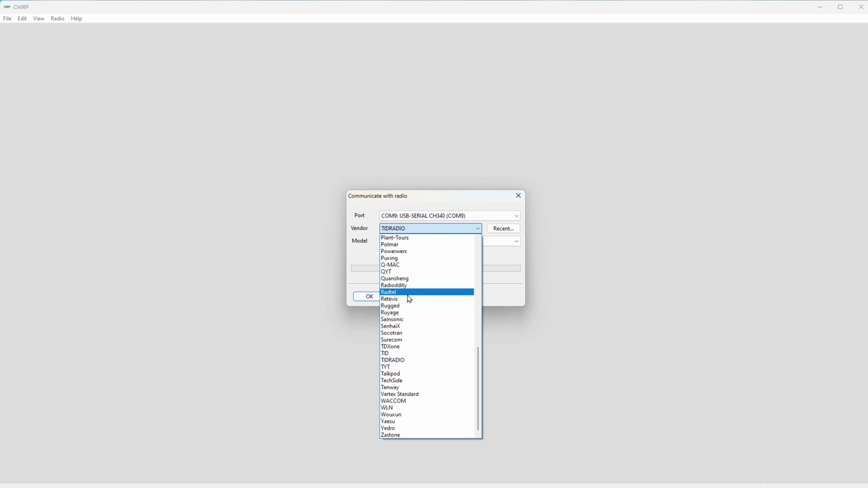
{"action": "scroll", "coordinate": [410, 306], "scroll_direction": "up", "scroll_amount": 13}
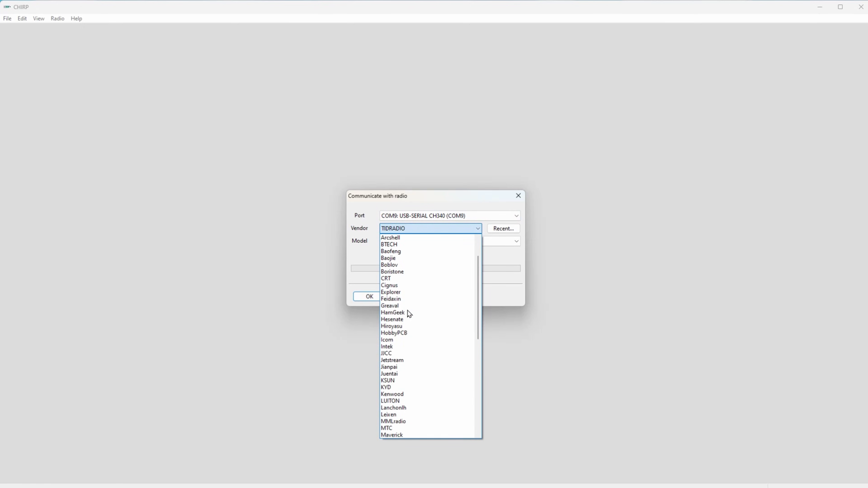
{"action": "scroll", "coordinate": [409, 314], "scroll_direction": "up", "scroll_amount": 2}
{"action": "scroll", "coordinate": [409, 314], "scroll_direction": "down", "scroll_amount": 9}
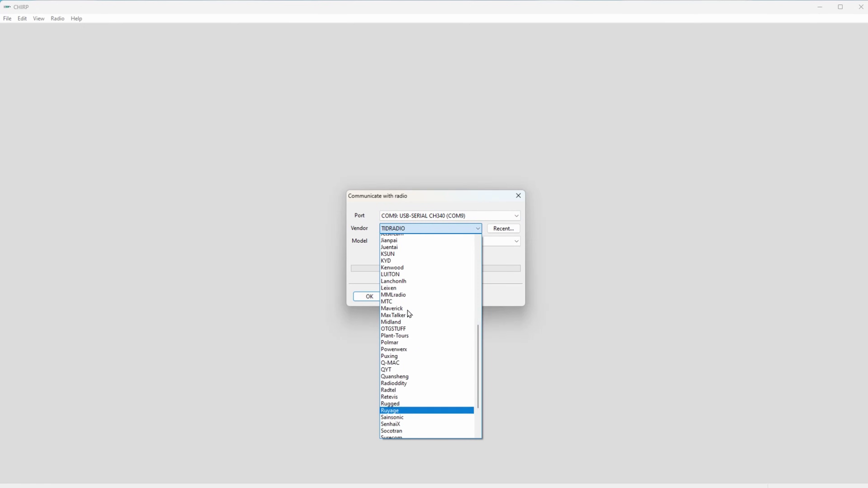
{"action": "scroll", "coordinate": [409, 313], "scroll_direction": "down", "scroll_amount": 4}
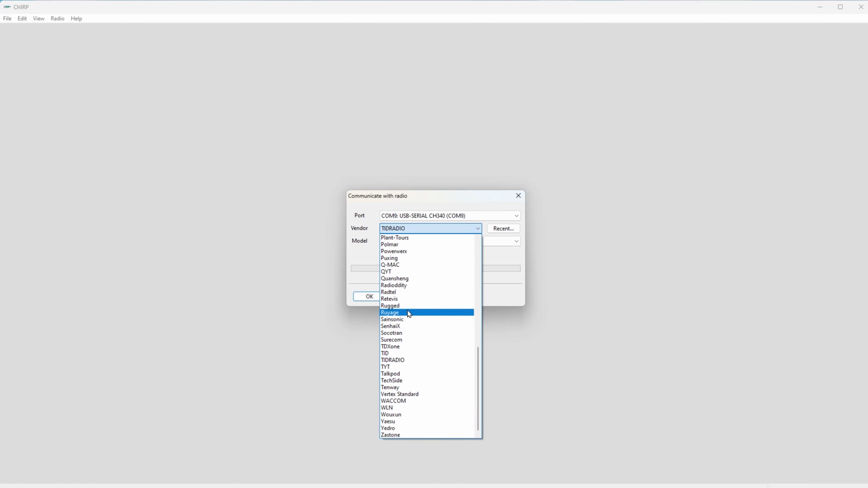
{"action": "left_click", "coordinate": [398, 359]}
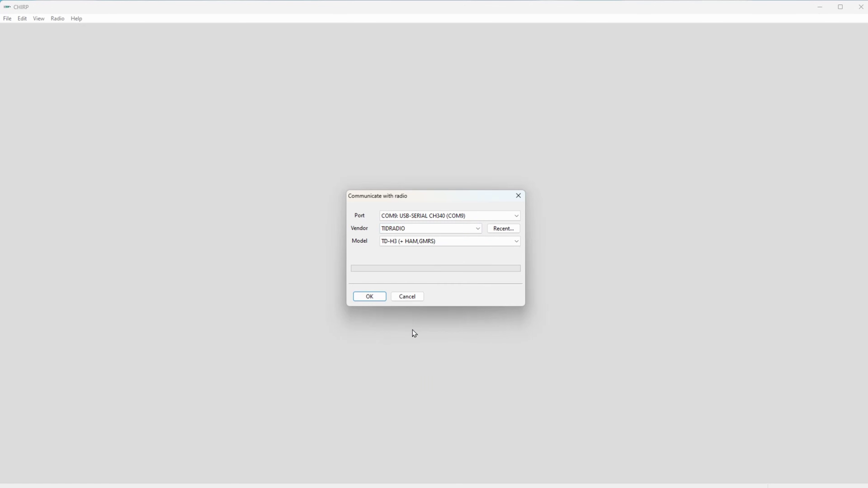
{"action": "left_click", "coordinate": [435, 241]}
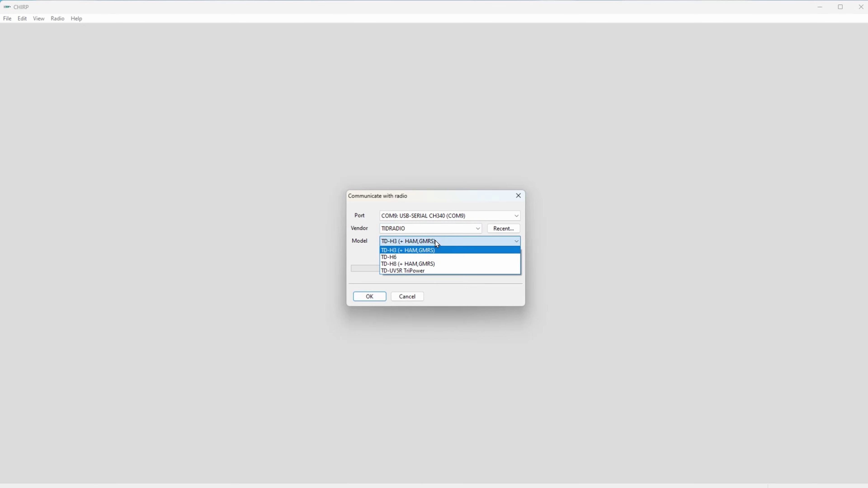
{"action": "left_click", "coordinate": [416, 251]}
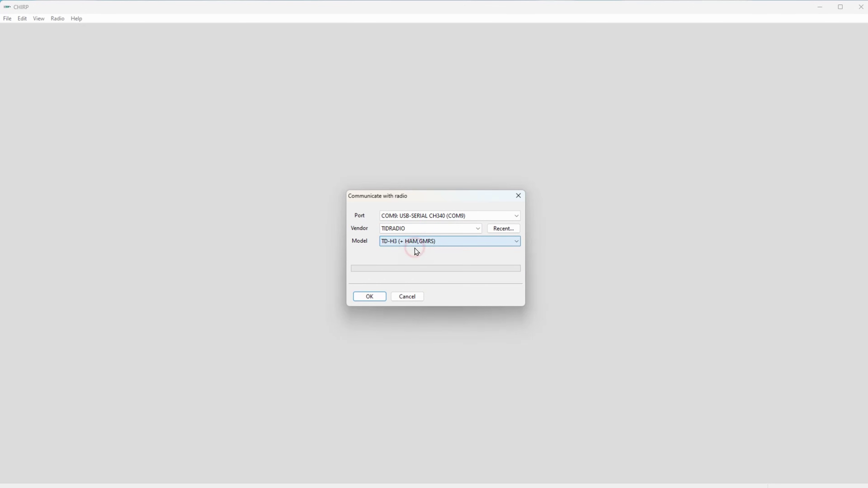
{"action": "left_click", "coordinate": [371, 297]}
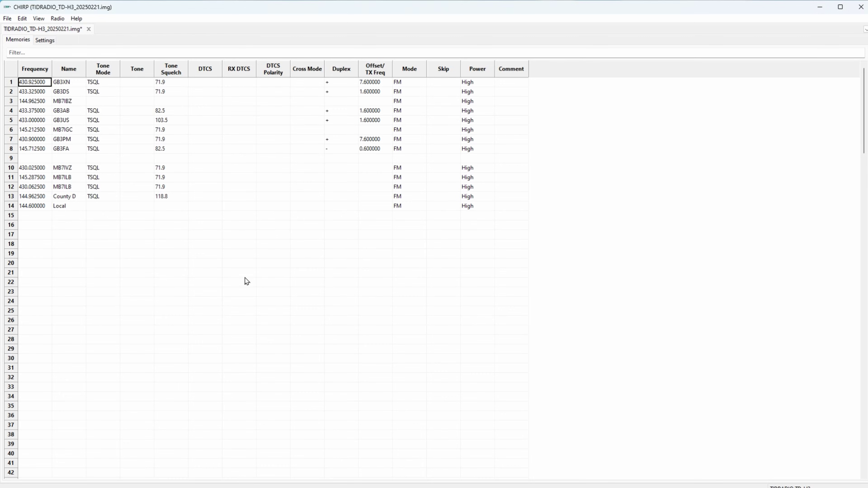
- Select all 14 downloaded memories from GB3XN down and delete them
{"action": "left_click", "coordinate": [10, 84]}
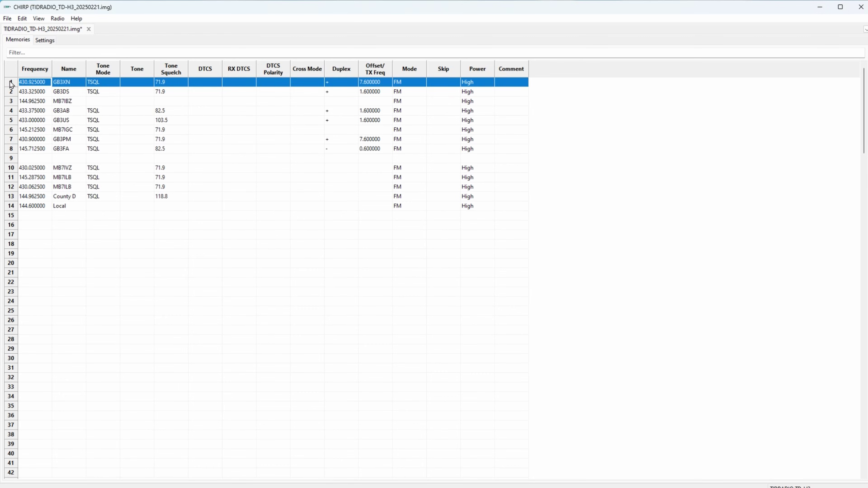
{"action": "left_click", "coordinate": [11, 207], "text": "shift"}
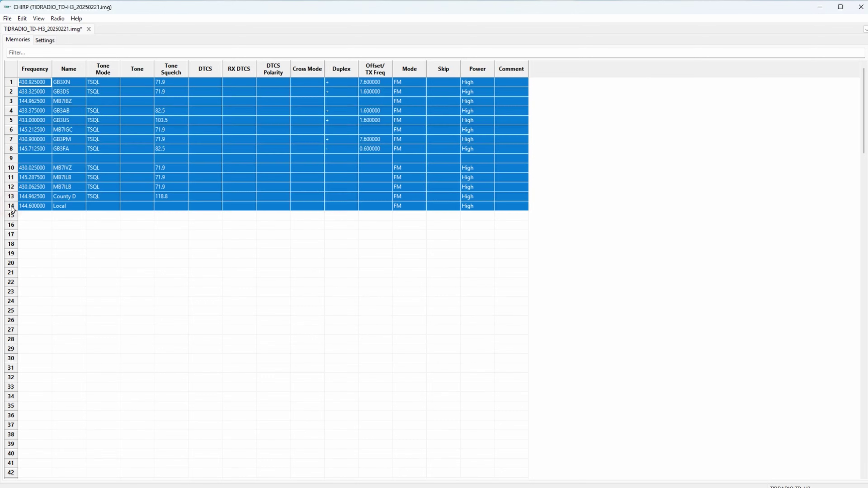
{"action": "right_click", "coordinate": [12, 209]}
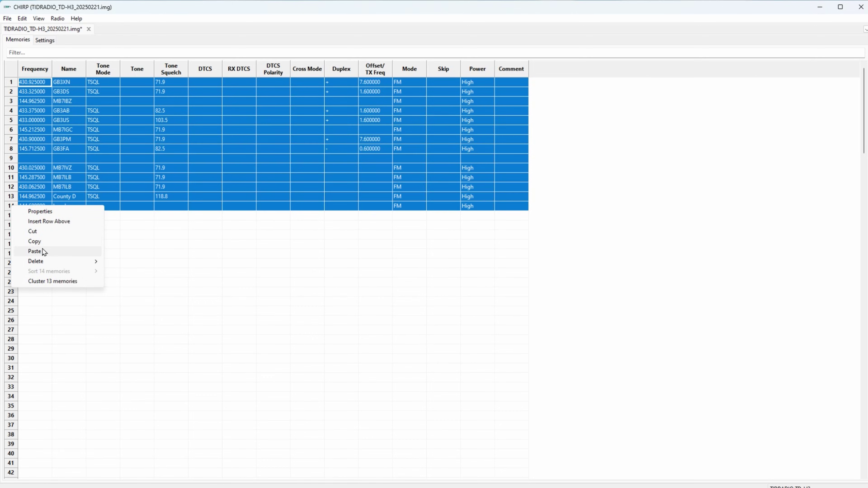
{"action": "mouse_move", "coordinate": [43, 265]}
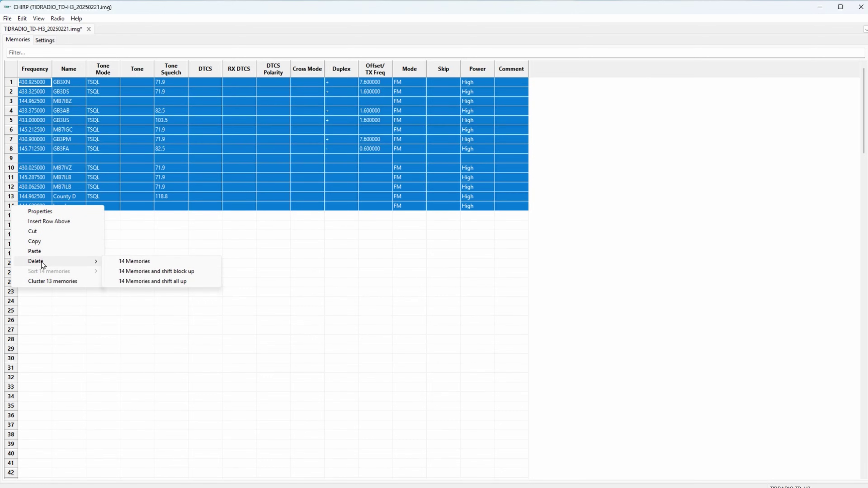
{"action": "left_click", "coordinate": [140, 261]}
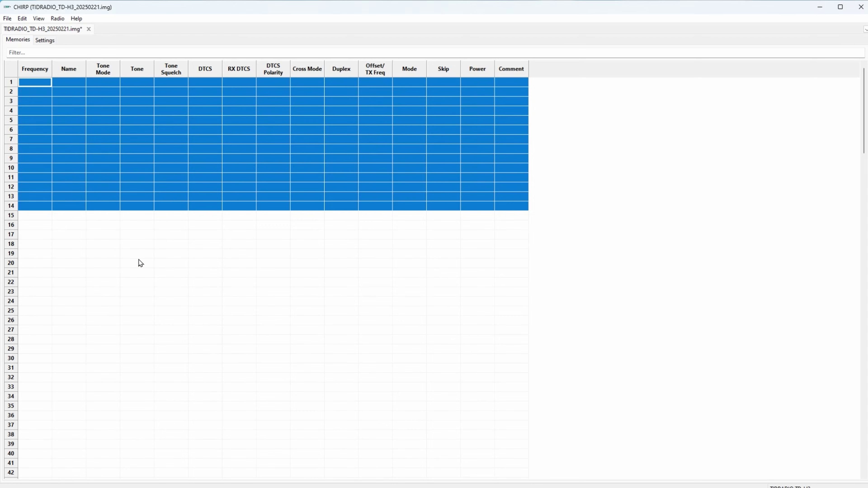
{"action": "left_click", "coordinate": [140, 264]}
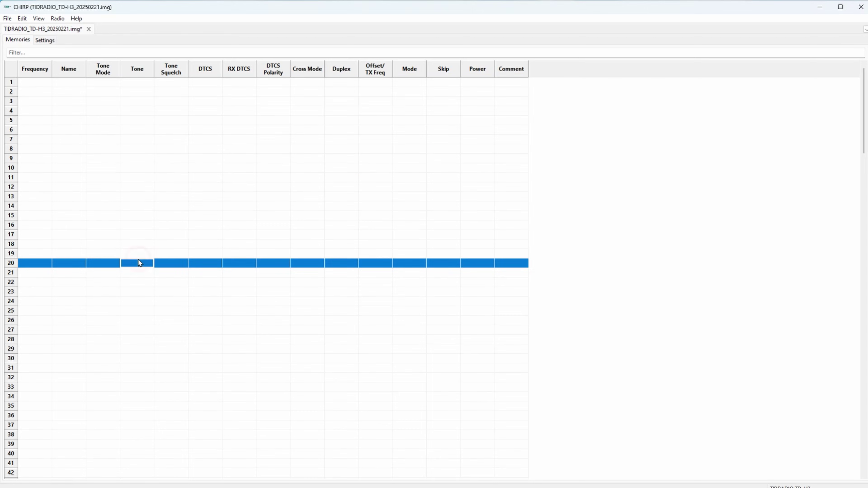
{"action": "left_click", "coordinate": [11, 82]}
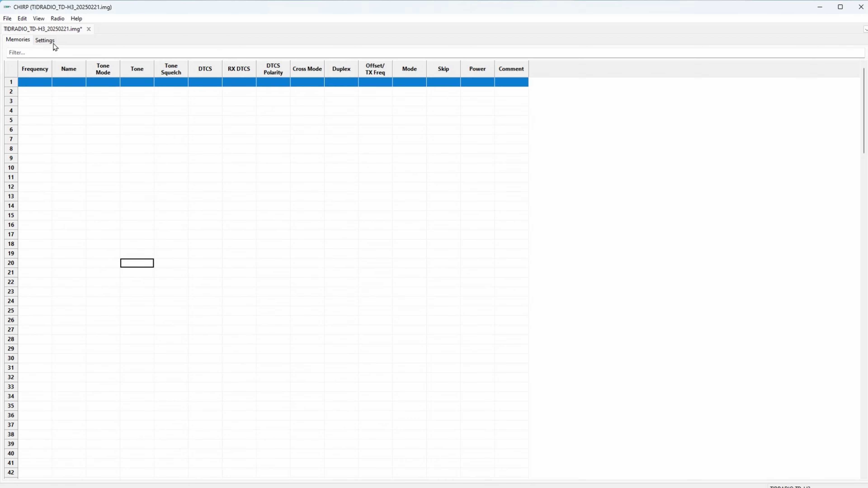
- Start a RepeaterBook query with United Kingdom as the country
{"action": "left_click", "coordinate": [58, 19]}
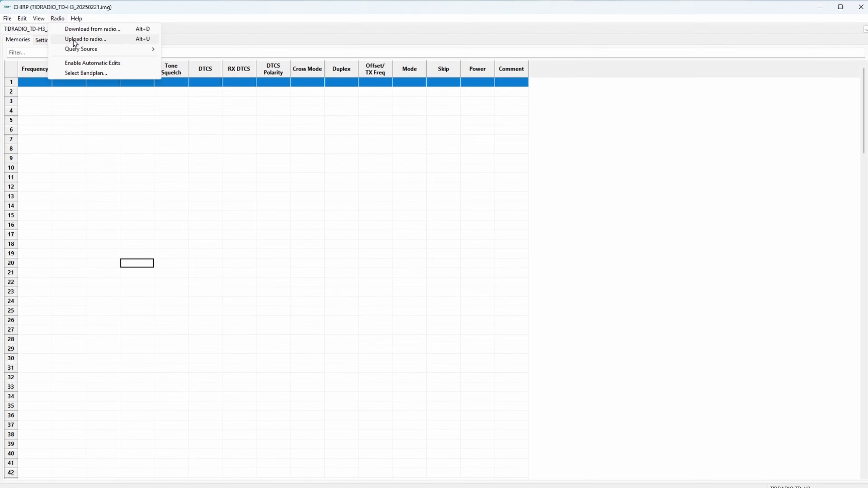
{"action": "mouse_move", "coordinate": [79, 50]}
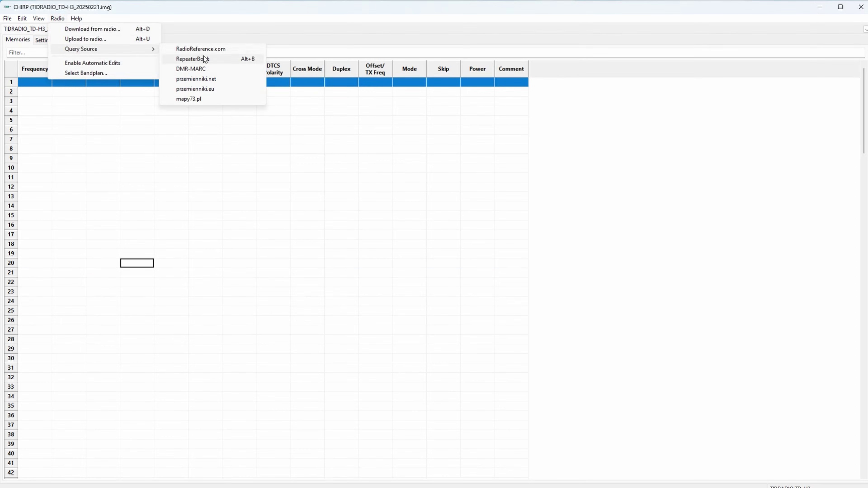
{"action": "left_click", "coordinate": [202, 61]}
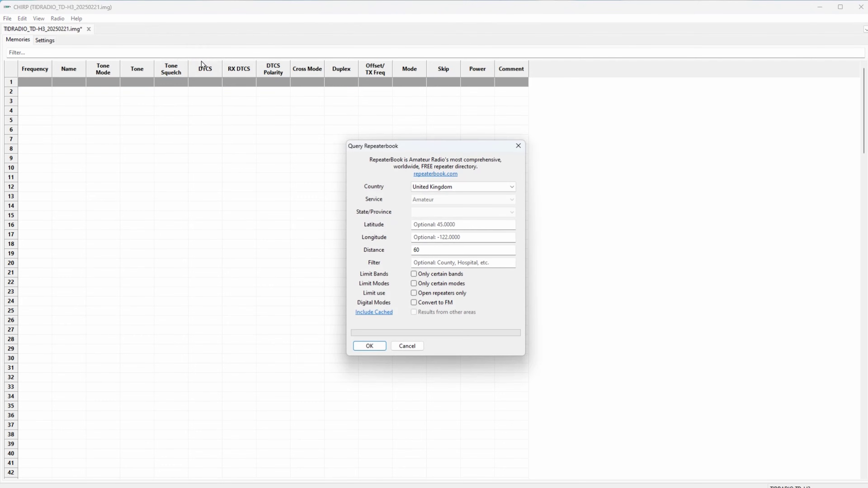
{"action": "left_click", "coordinate": [474, 187]}
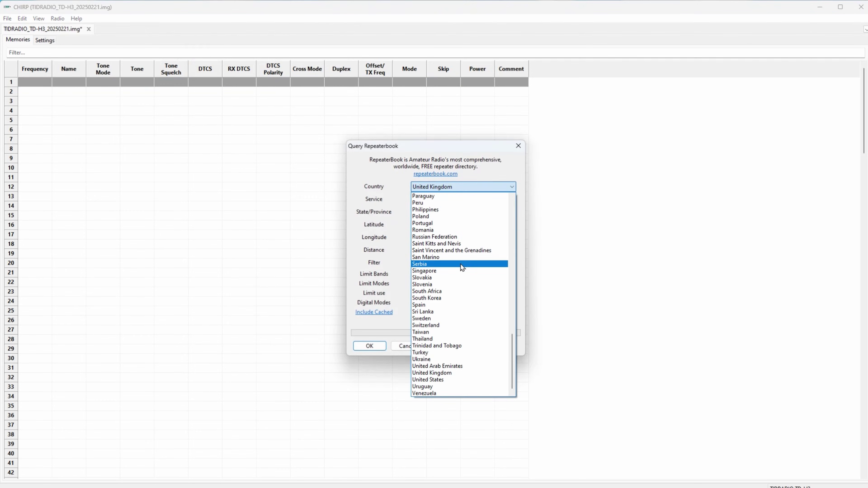
{"action": "left_click", "coordinate": [437, 372]}
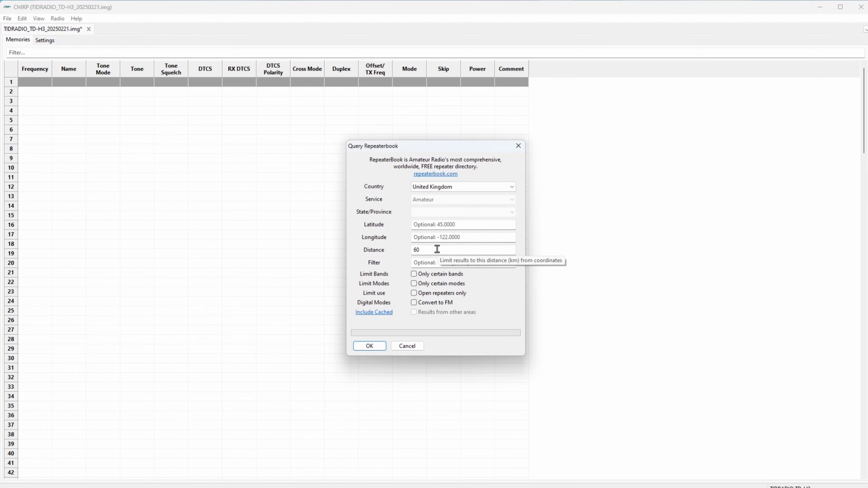
- Filter the query to Worksop, include non-open repeaters, limit modes to FM and DMR, and run it
{"action": "left_click", "coordinate": [436, 262]}
{"action": "type", "text": "Worksop"}
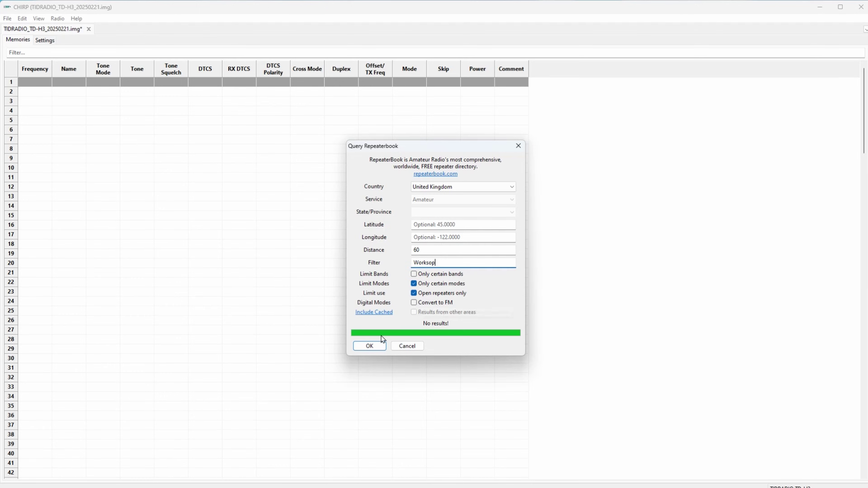
{"action": "left_click", "coordinate": [413, 293]}
{"action": "left_click", "coordinate": [414, 284]}
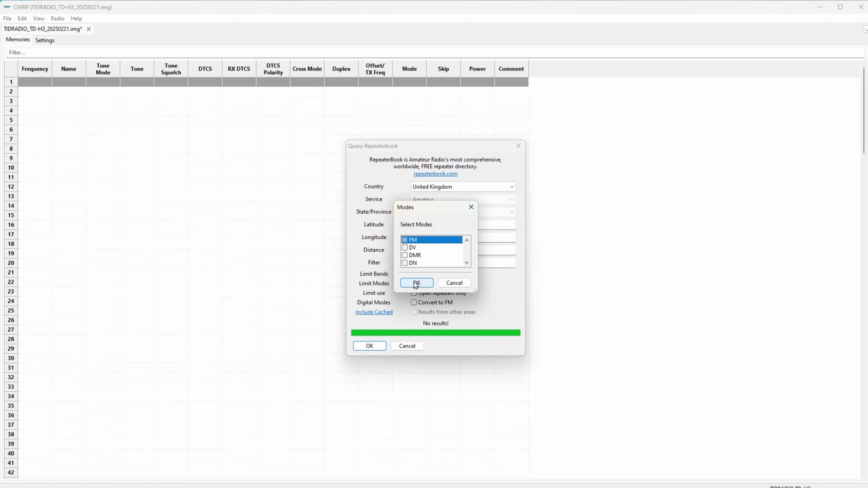
{"action": "left_click", "coordinate": [404, 240]}
{"action": "left_click", "coordinate": [404, 256]}
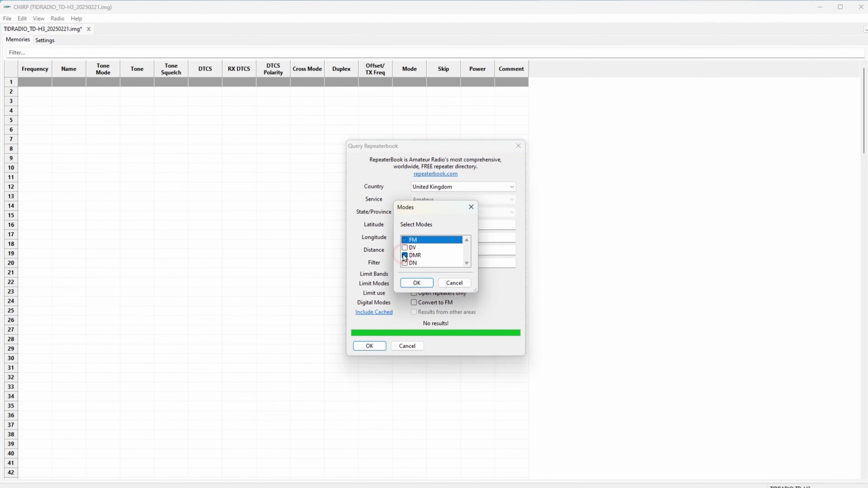
{"action": "left_click", "coordinate": [417, 283]}
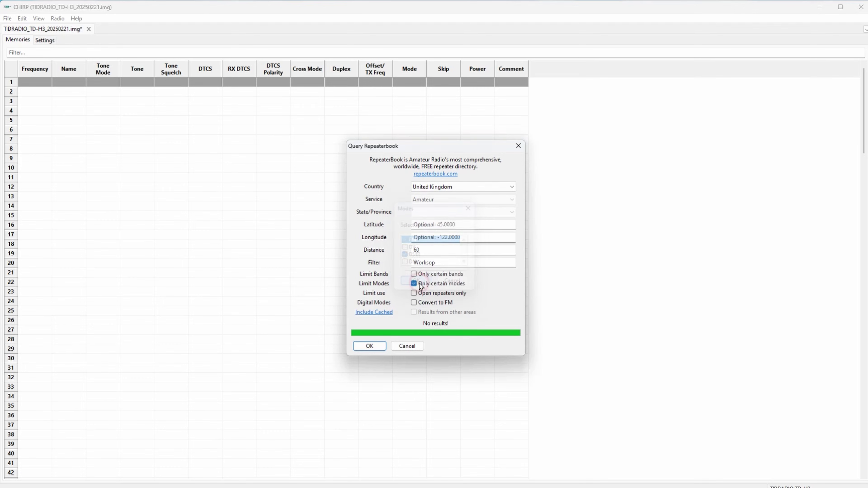
{"action": "left_click", "coordinate": [372, 346]}
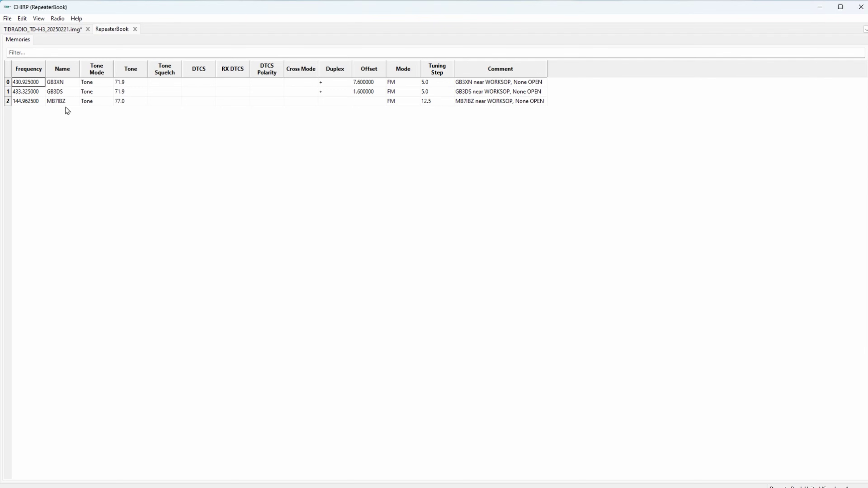
- Copy GB3XN, GB3DS and MB7IBZ and paste them into TD-H3 memories 1–3
{"action": "left_click", "coordinate": [7, 82]}
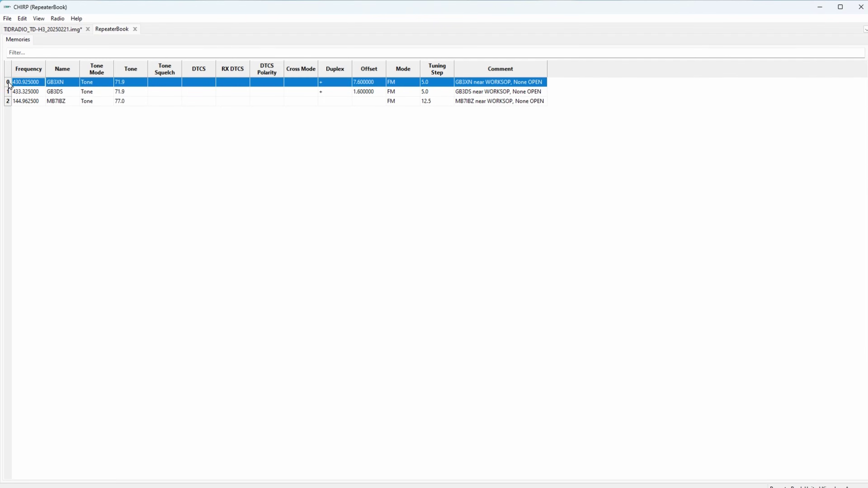
{"action": "left_click", "coordinate": [7, 101], "text": "shift"}
{"action": "right_click", "coordinate": [6, 102]}
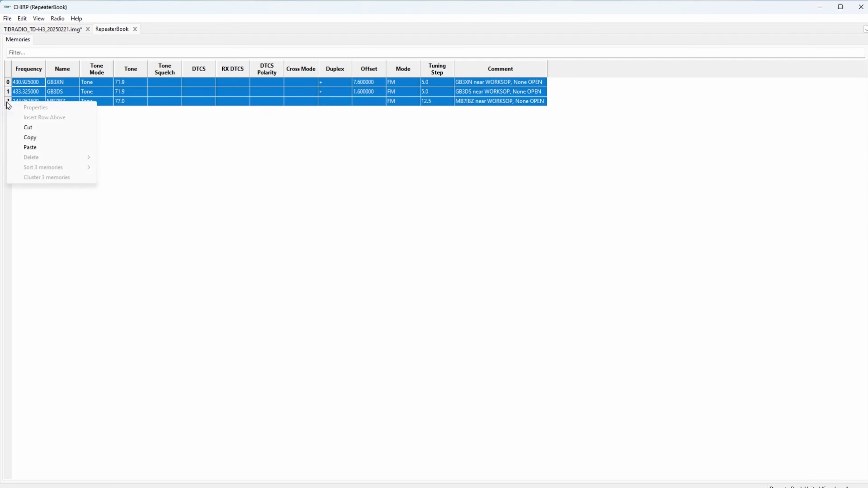
{"action": "left_click", "coordinate": [29, 137]}
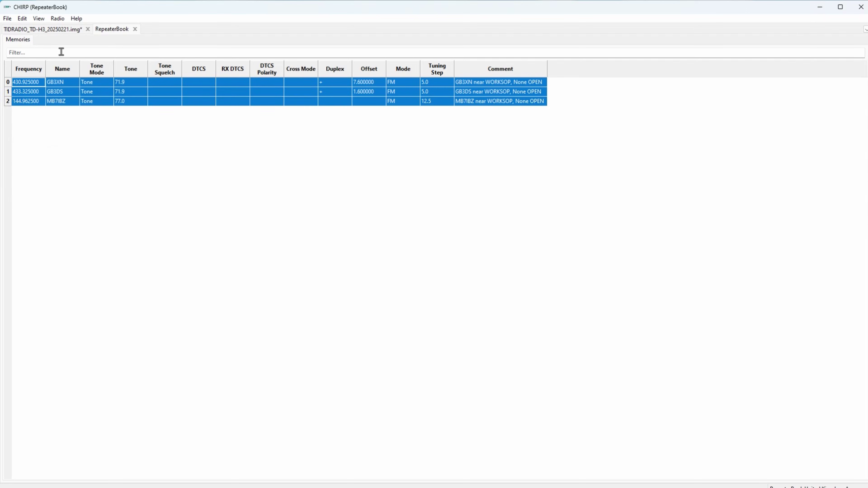
{"action": "left_click", "coordinate": [62, 29]}
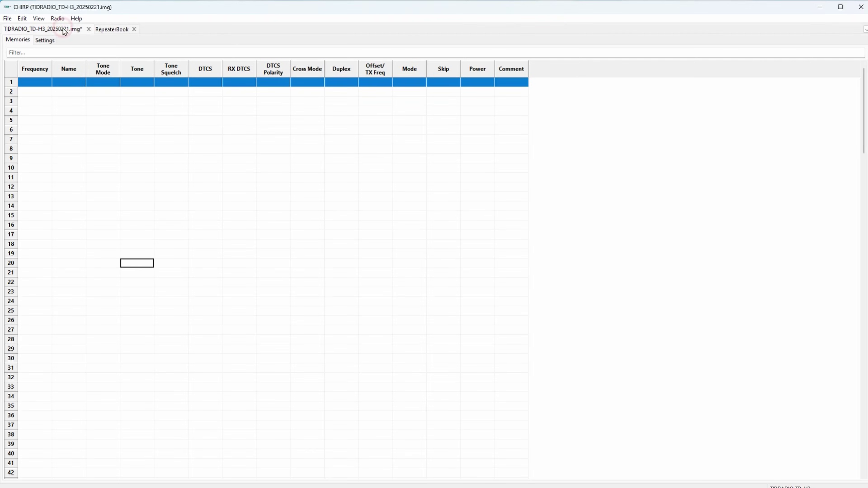
{"action": "right_click", "coordinate": [12, 82]}
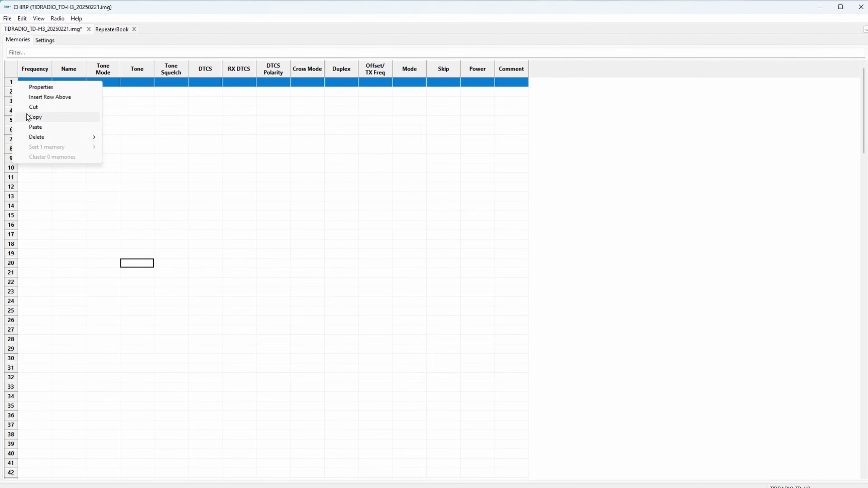
{"action": "left_click", "coordinate": [34, 126]}
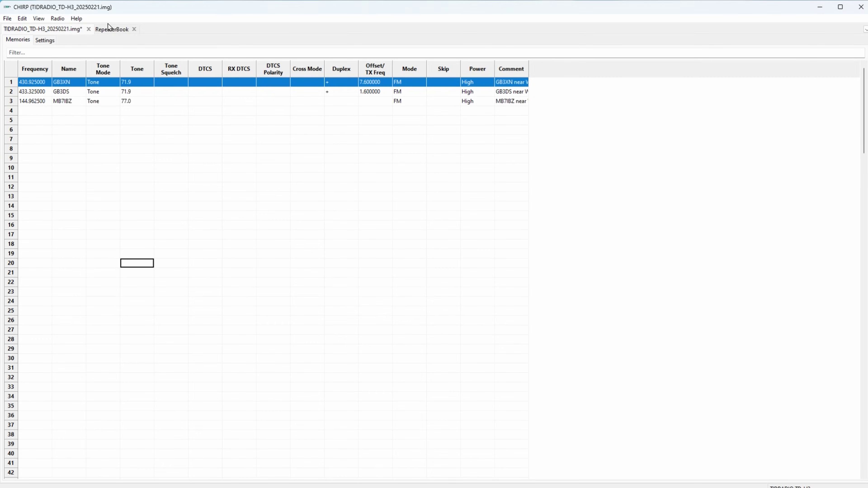
- Run a new RepeaterBook query with the location filter set to sheffield
{"action": "left_click", "coordinate": [57, 18]}
{"action": "mouse_move", "coordinate": [75, 51]}
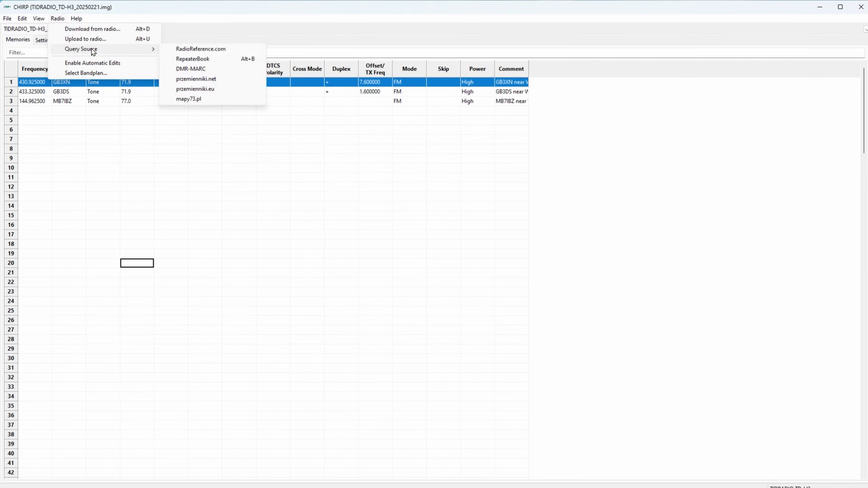
{"action": "left_click", "coordinate": [197, 59]}
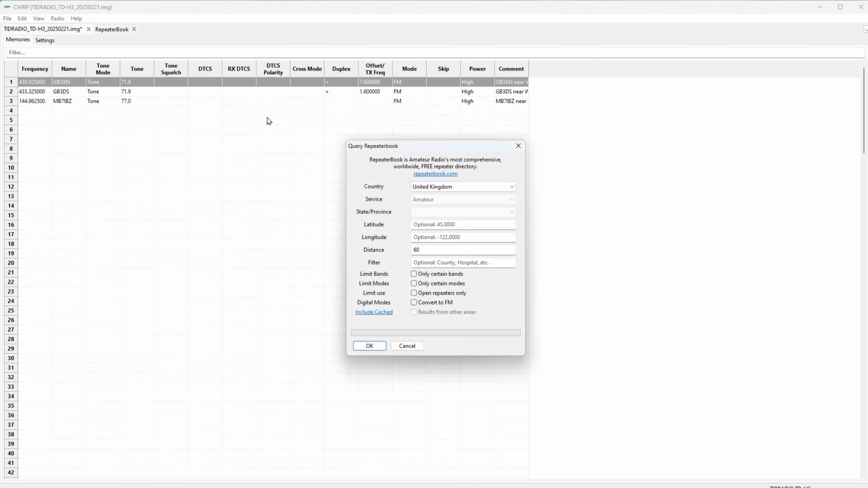
{"action": "left_click", "coordinate": [445, 262]}
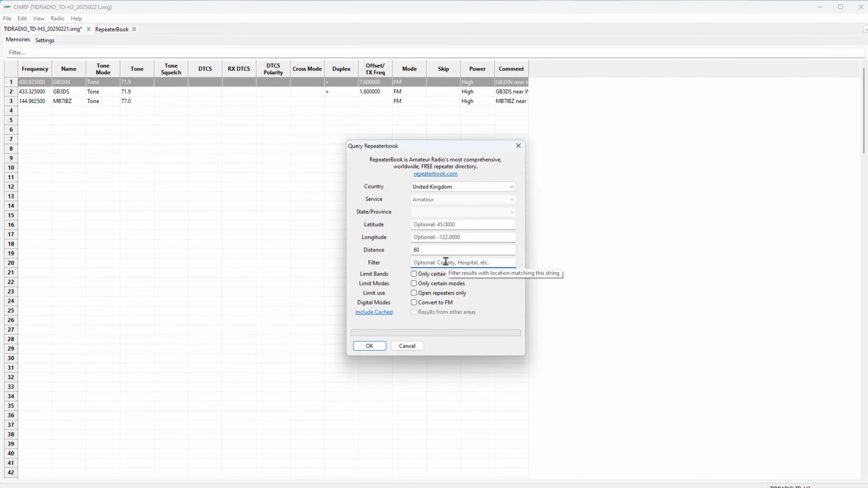
{"action": "type", "text": "sheffield"}
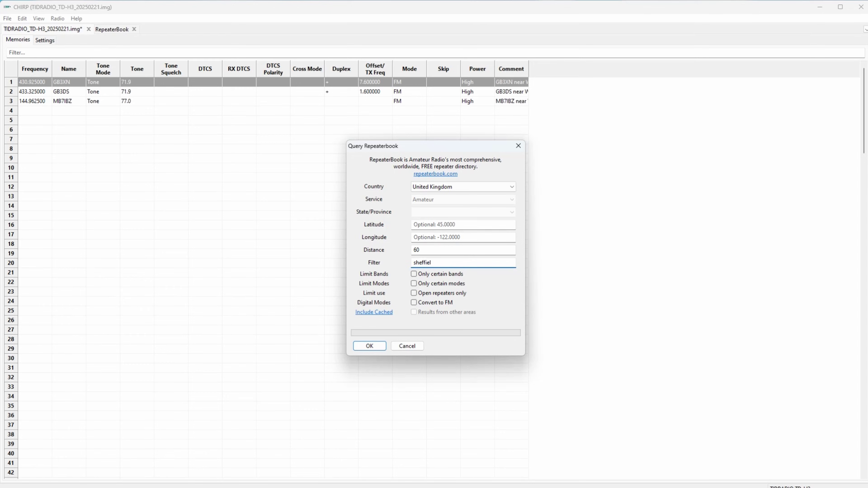
{"action": "left_click", "coordinate": [370, 347]}
{"action": "left_click", "coordinate": [370, 346]}
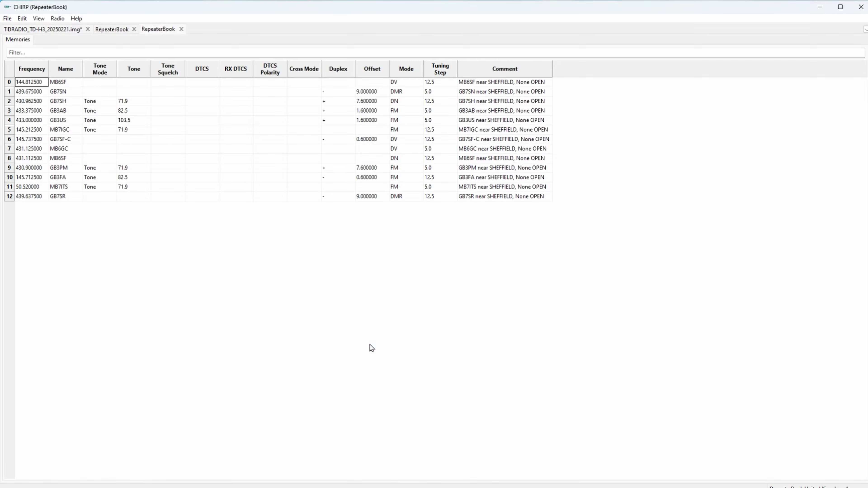
- Select and copy all 13 Sheffield repeaters, GB7SR through MB6SF
{"action": "left_click", "coordinate": [9, 197]}
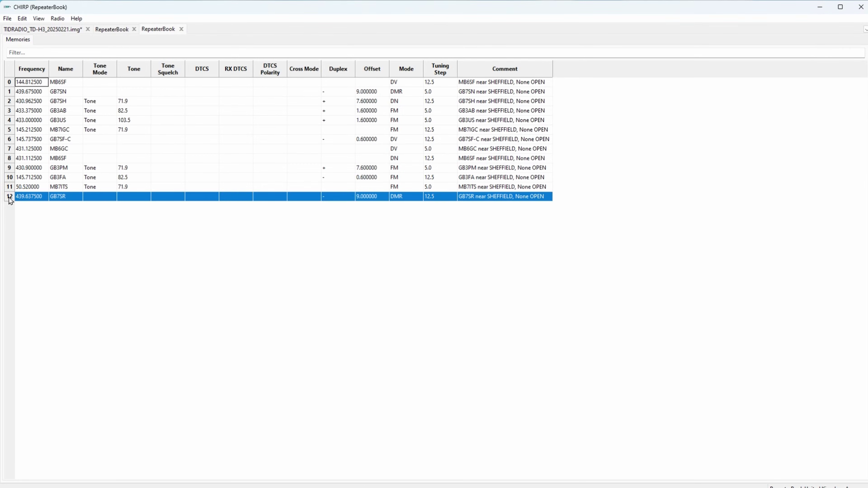
{"action": "left_click", "coordinate": [9, 82], "text": "shift"}
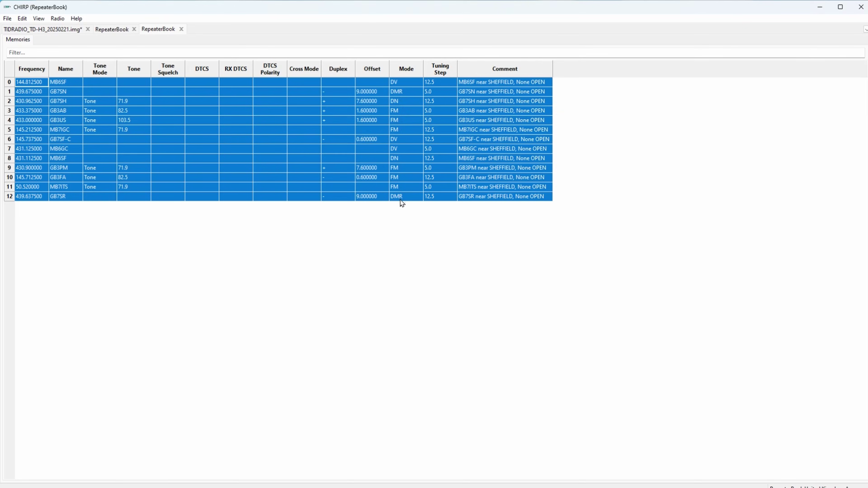
{"action": "right_click", "coordinate": [9, 82]}
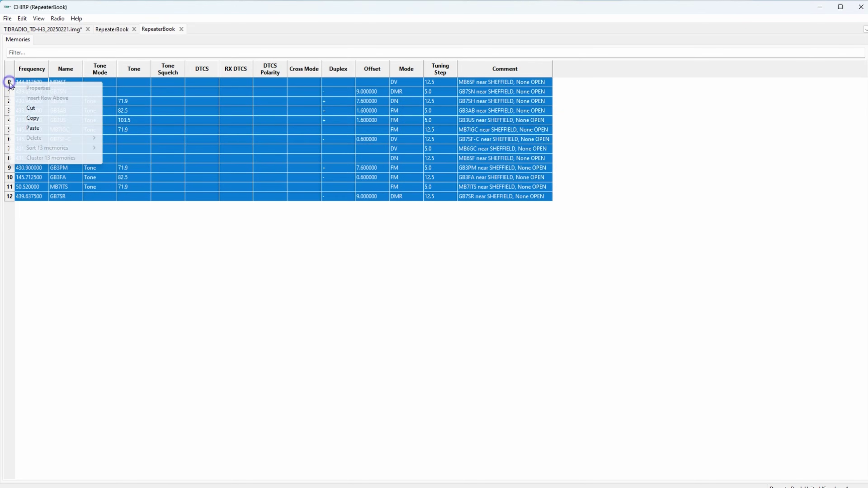
{"action": "left_click", "coordinate": [36, 118]}
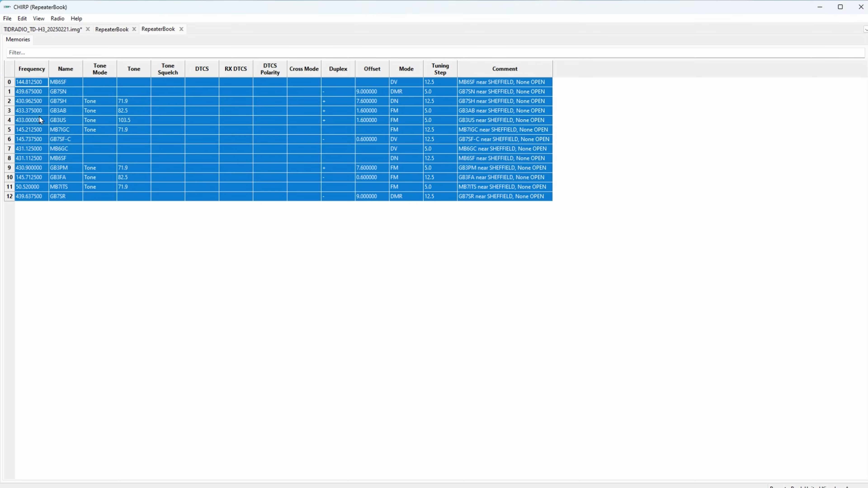
- Paste the Sheffield repeaters into the TD-H3 image from memory 4, accepting the incompatible-memories warning
{"action": "left_click", "coordinate": [54, 29]}
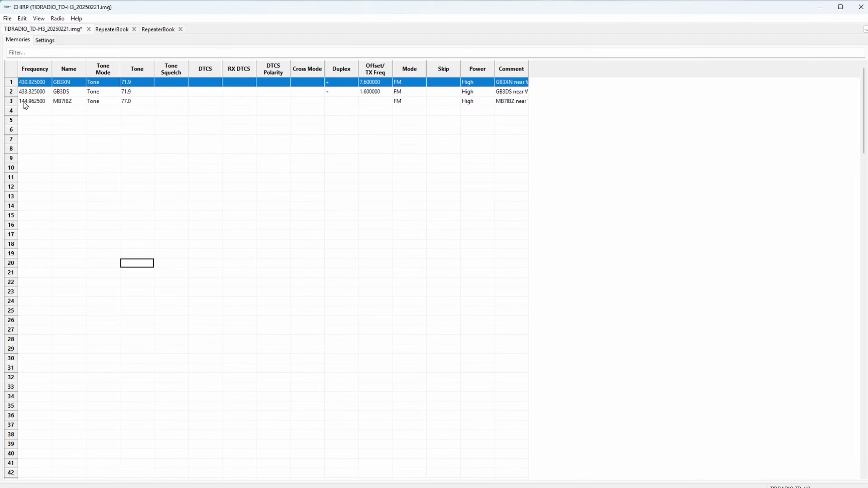
{"action": "left_click", "coordinate": [12, 111]}
{"action": "right_click", "coordinate": [12, 111]}
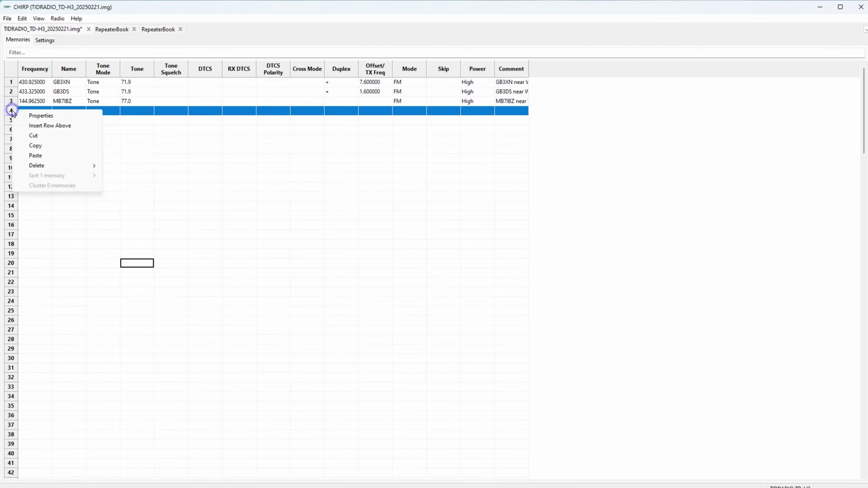
{"action": "left_click", "coordinate": [39, 156]}
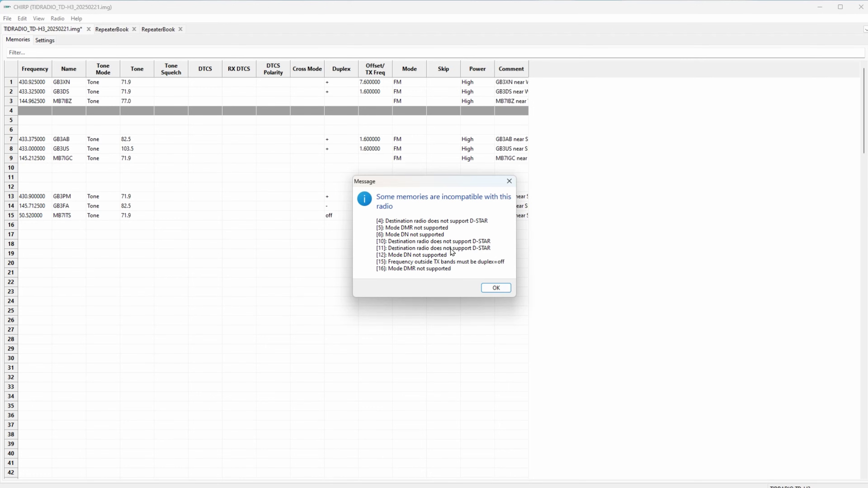
{"action": "left_click", "coordinate": [496, 288]}
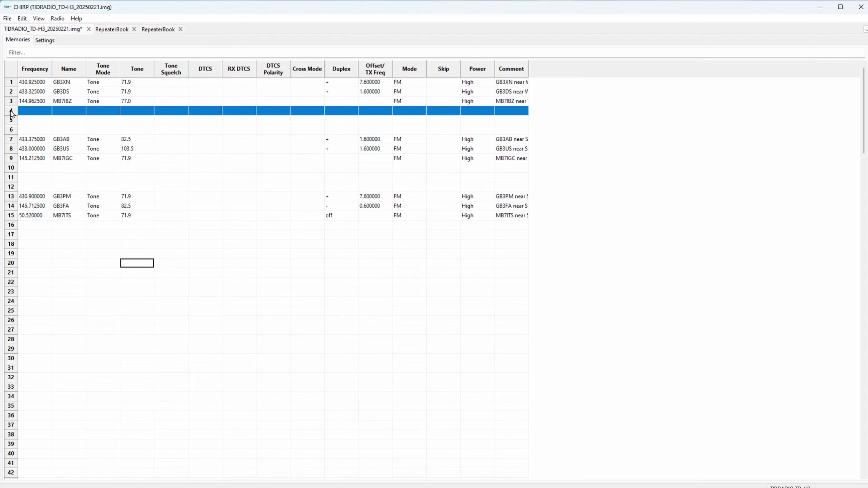
- Delete blank memories 4–6 and shift the later memories up
{"action": "left_click", "coordinate": [12, 130], "text": "shift"}
{"action": "right_click", "coordinate": [12, 132]}
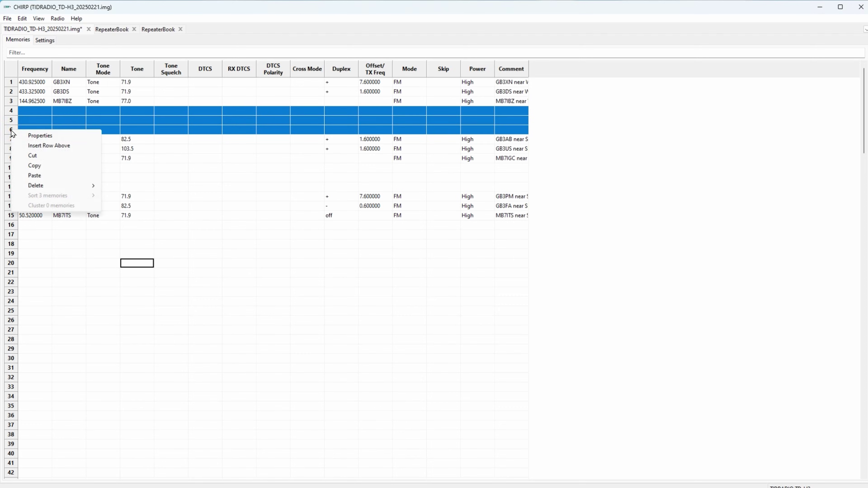
{"action": "mouse_move", "coordinate": [48, 186]}
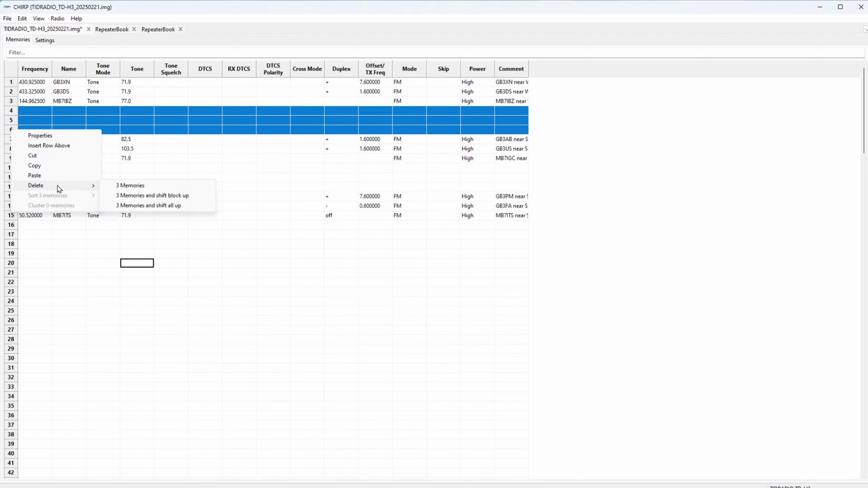
{"action": "left_click", "coordinate": [157, 206]}
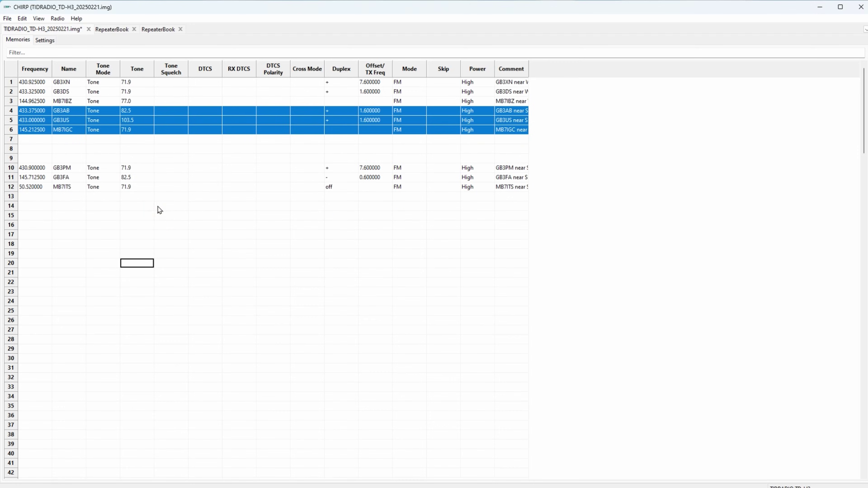
- Delete blank memories 7–9 so GB3PM, GB3FA and MB7ITS move into 7–9
{"action": "left_click", "coordinate": [11, 139]}
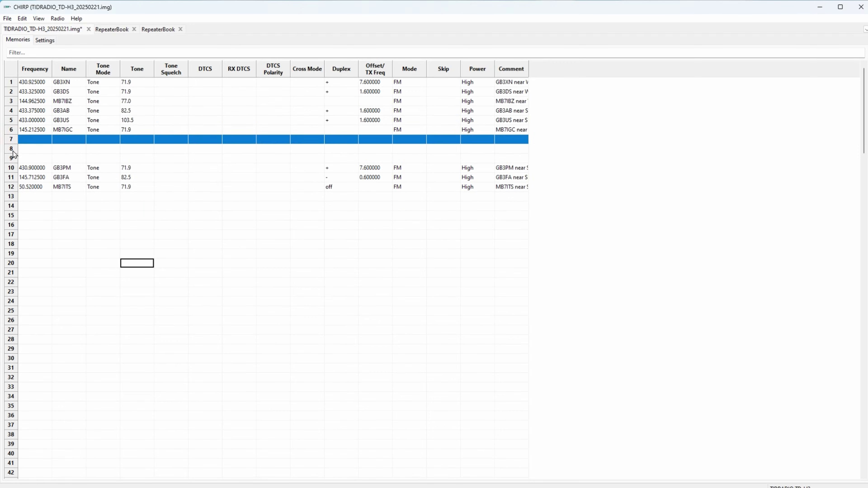
{"action": "left_click", "coordinate": [10, 159], "text": "shift"}
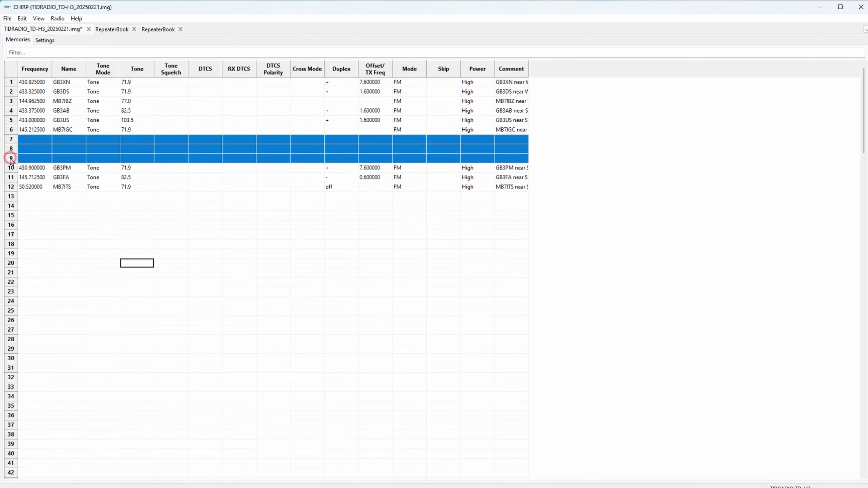
{"action": "right_click", "coordinate": [10, 159]}
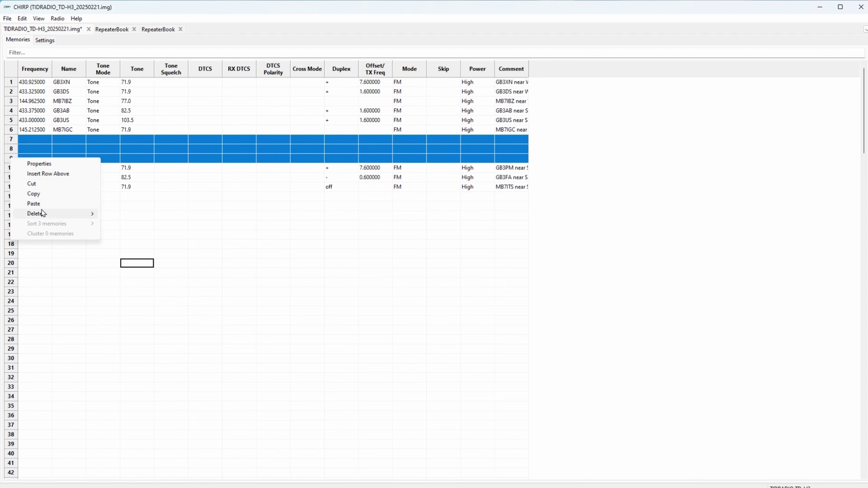
{"action": "mouse_move", "coordinate": [43, 213]}
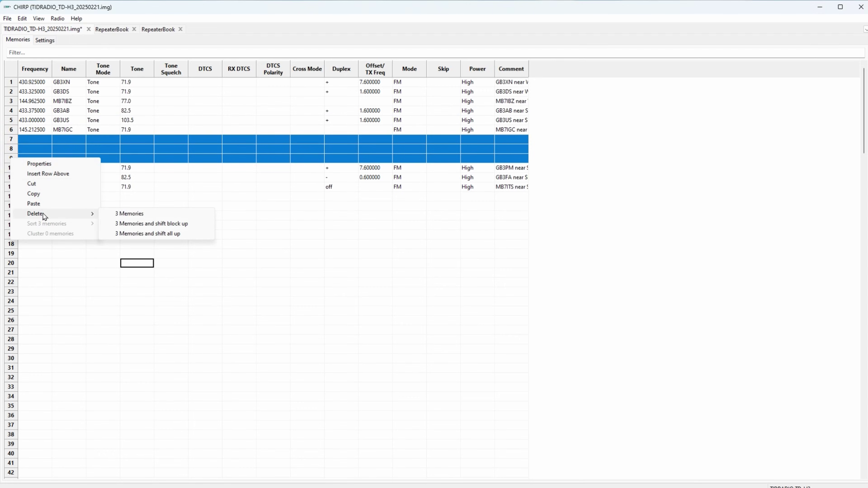
{"action": "left_click", "coordinate": [152, 234]}
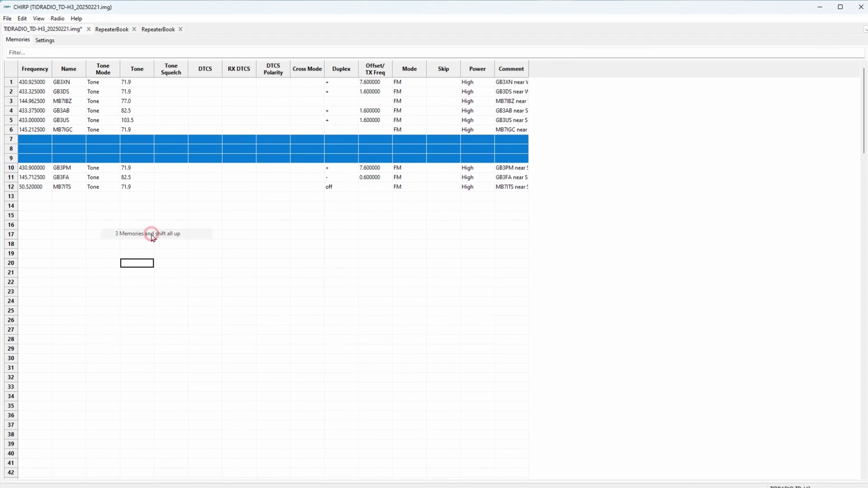
{"action": "left_click", "coordinate": [12, 169]}
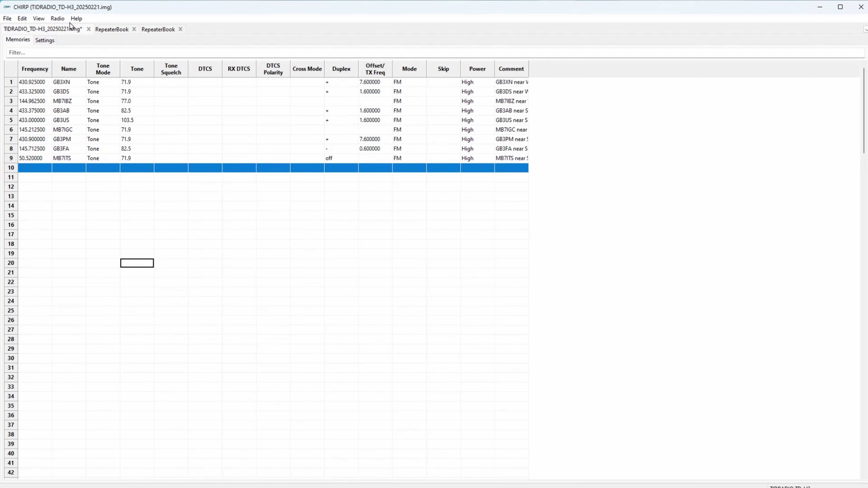
- Query RepeaterBook with the location filter rotherham
{"action": "left_click", "coordinate": [58, 19]}
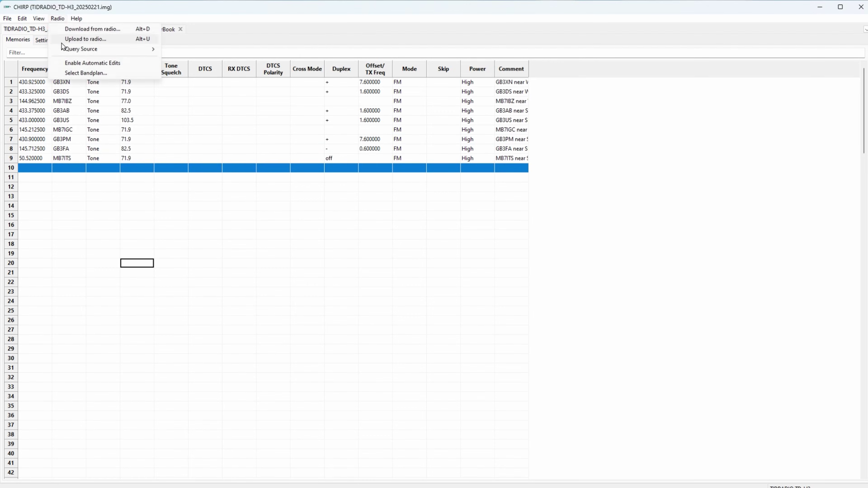
{"action": "mouse_move", "coordinate": [74, 52]}
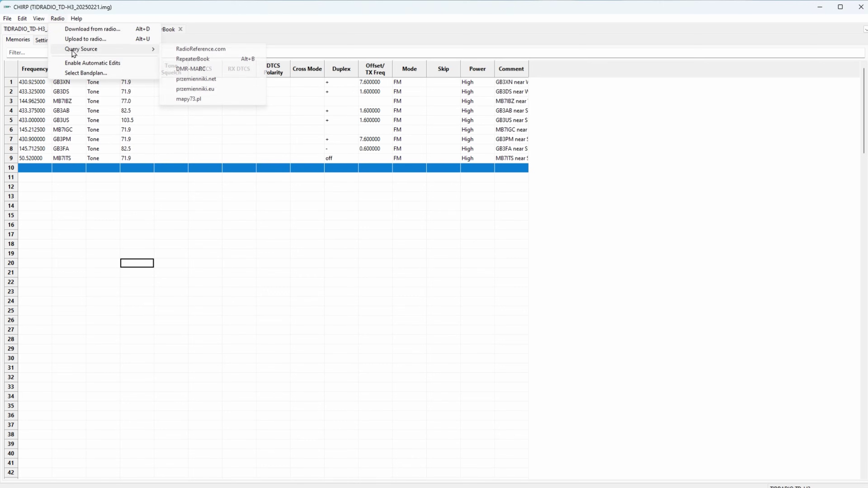
{"action": "left_click", "coordinate": [201, 58]}
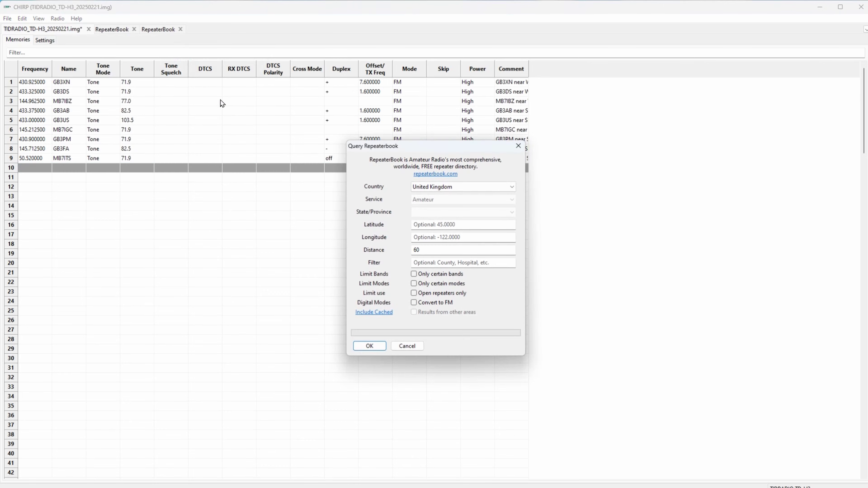
{"action": "left_click", "coordinate": [437, 263]}
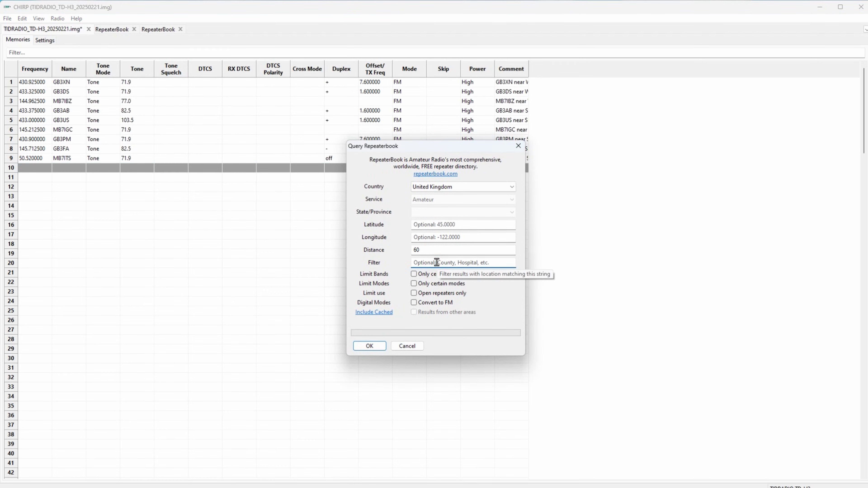
{"action": "type", "text": "rotherham"}
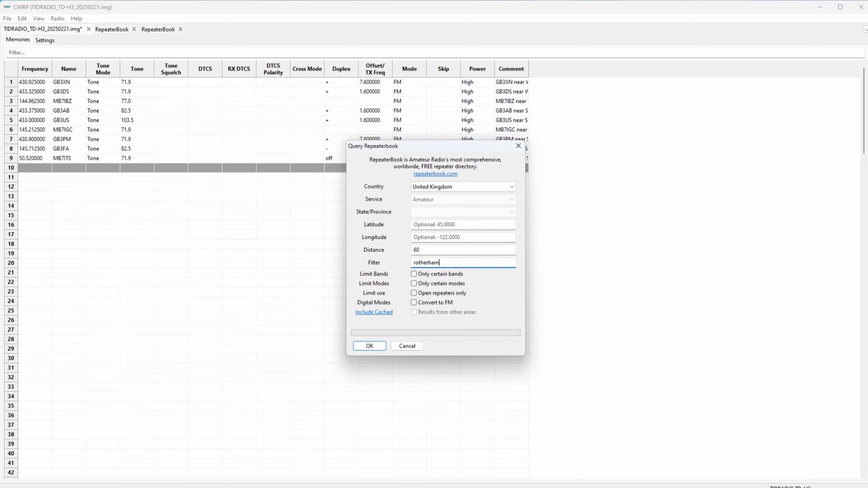
{"action": "left_click", "coordinate": [375, 345]}
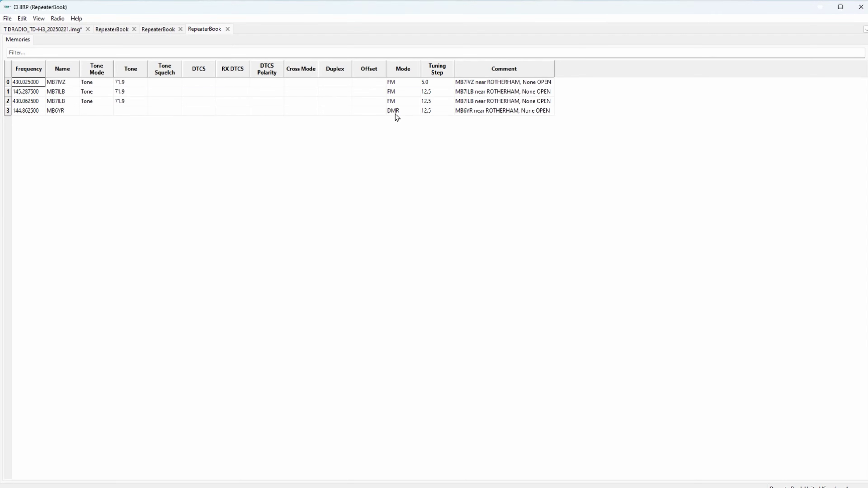
- Select and copy all four Rotherham repeaters, MB7IVZ through MB6YR
{"action": "left_click", "coordinate": [7, 82]}
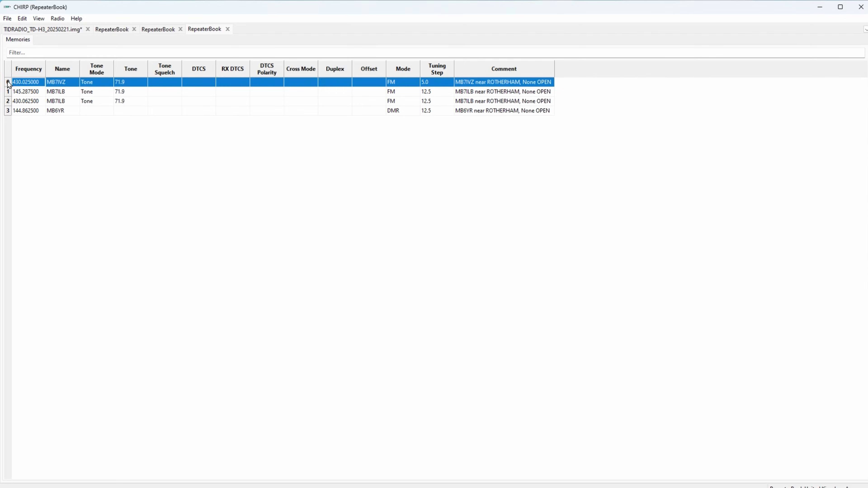
{"action": "left_click", "coordinate": [7, 111], "text": "shift"}
{"action": "right_click", "coordinate": [10, 114]}
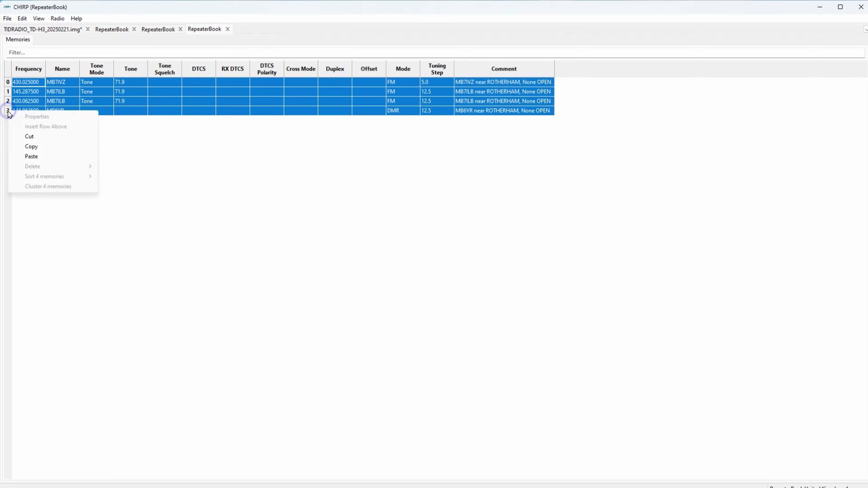
{"action": "left_click", "coordinate": [38, 146]}
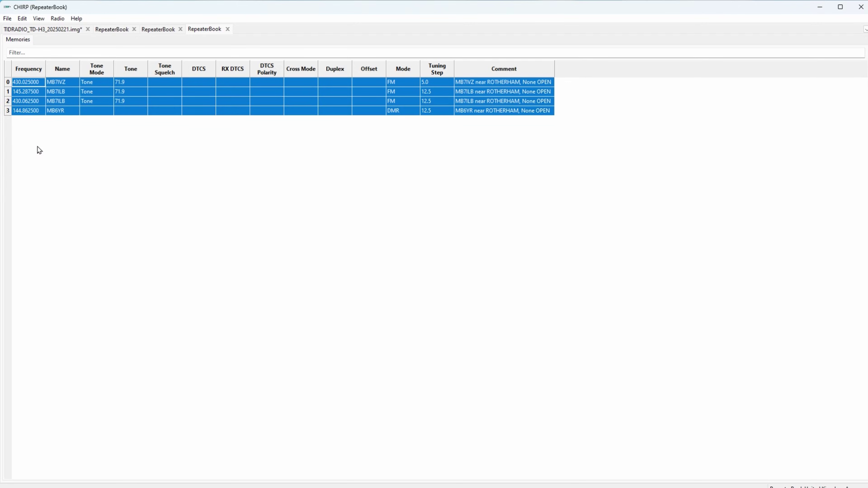
- Paste the Rotherham repeaters into TD-H3 memory 10 onward, dismissing the incompatible-memories warning
{"action": "left_click", "coordinate": [62, 32]}
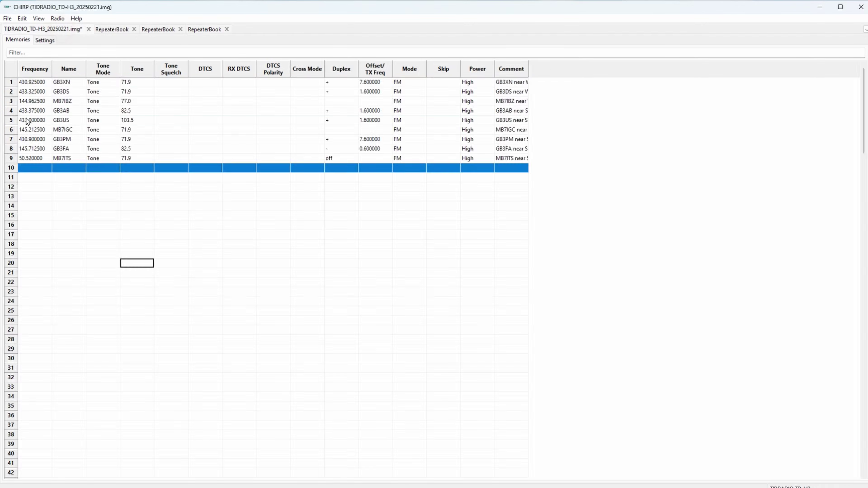
{"action": "left_click", "coordinate": [12, 168]}
{"action": "right_click", "coordinate": [12, 168]}
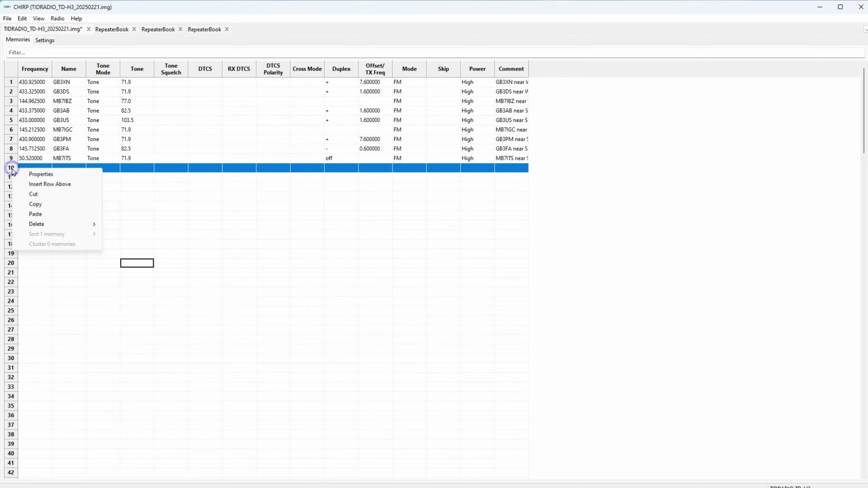
{"action": "left_click", "coordinate": [45, 213]}
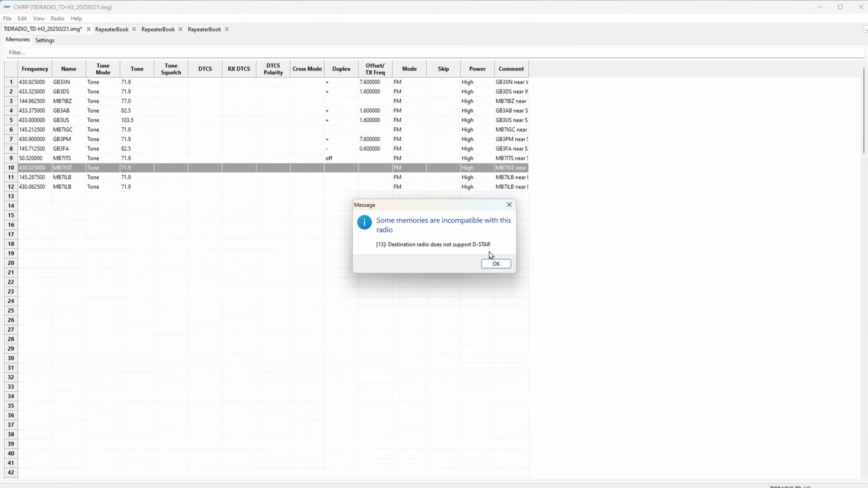
{"action": "left_click", "coordinate": [495, 263]}
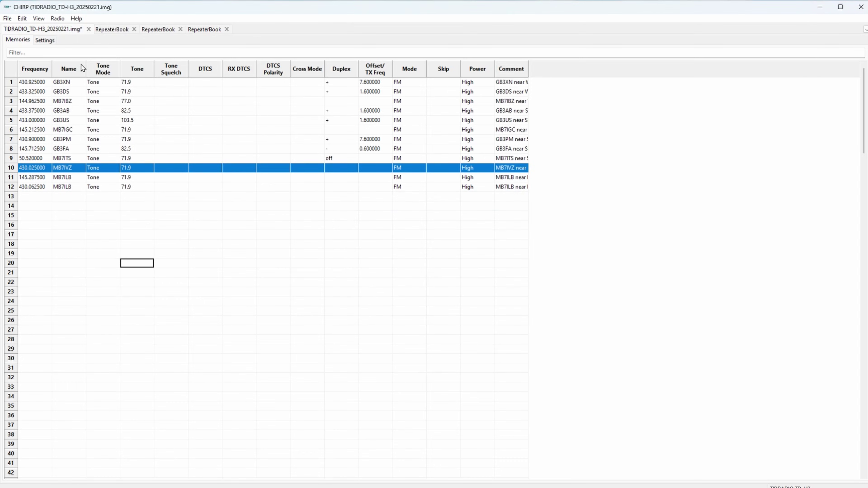
- Query RepeaterBook with the filter 'durham', listing GB3CD, GB7PB and County Durham
{"action": "left_click", "coordinate": [57, 19]}
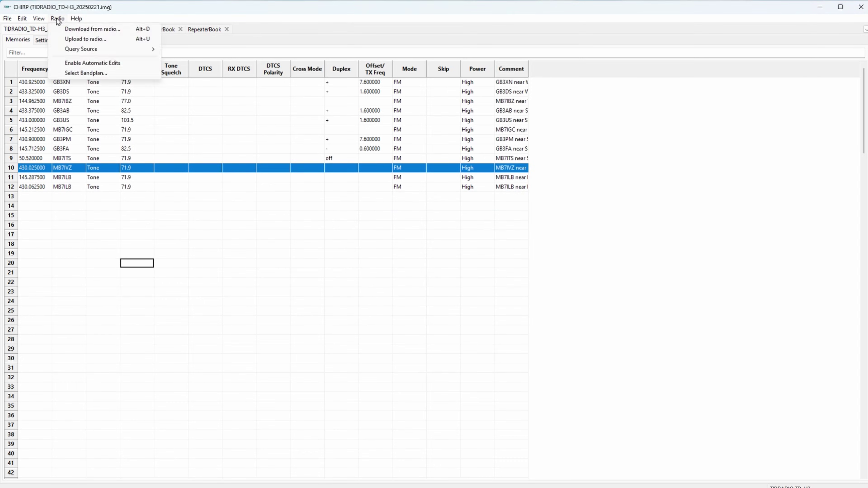
{"action": "mouse_move", "coordinate": [91, 49]}
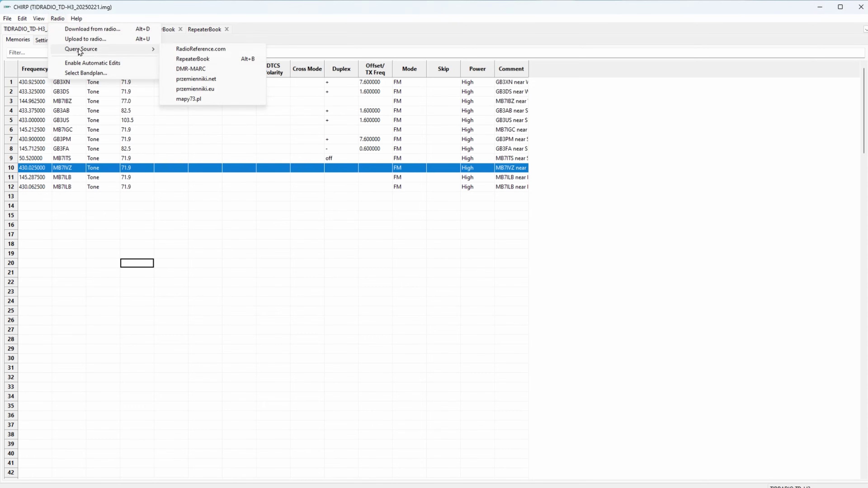
{"action": "left_click", "coordinate": [208, 60]}
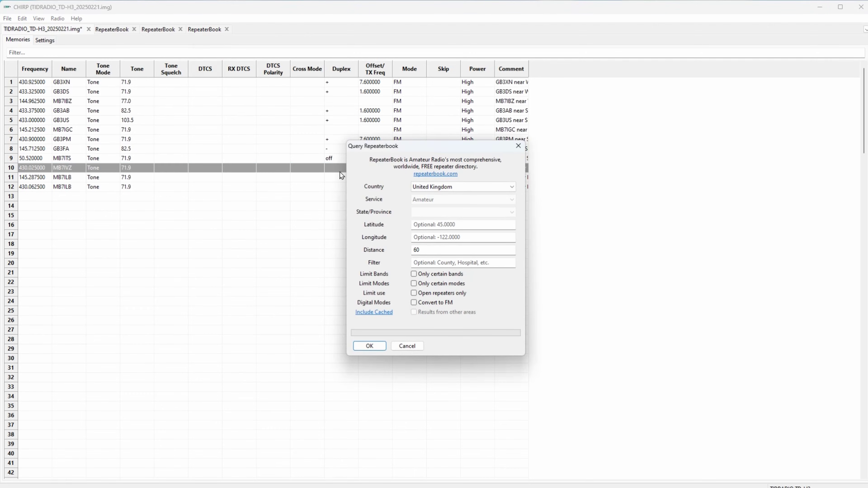
{"action": "left_click", "coordinate": [448, 262]}
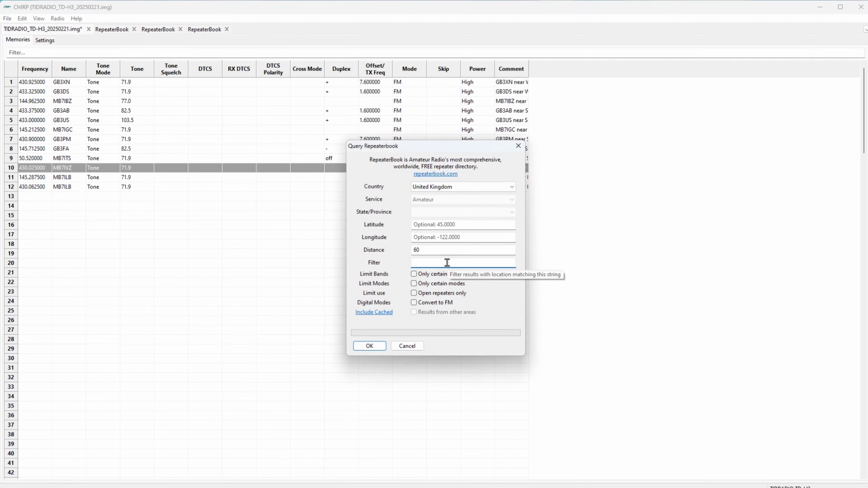
{"action": "type", "text": "durham"}
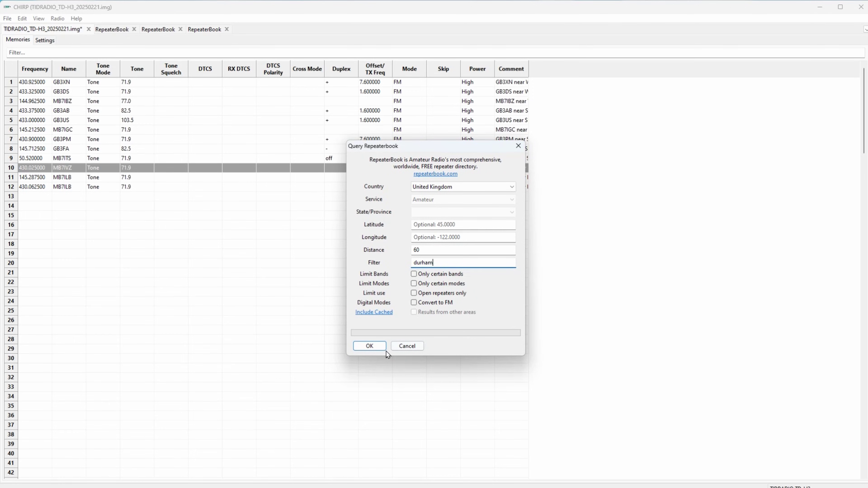
{"action": "left_click", "coordinate": [376, 346]}
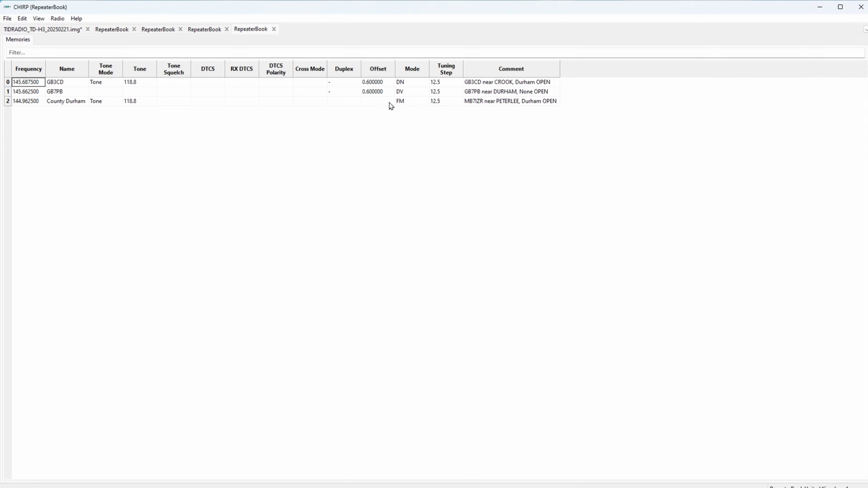
- Copy the three Durham repeaters GB3CD, GB7PB and County Durham
{"action": "left_click", "coordinate": [8, 83]}
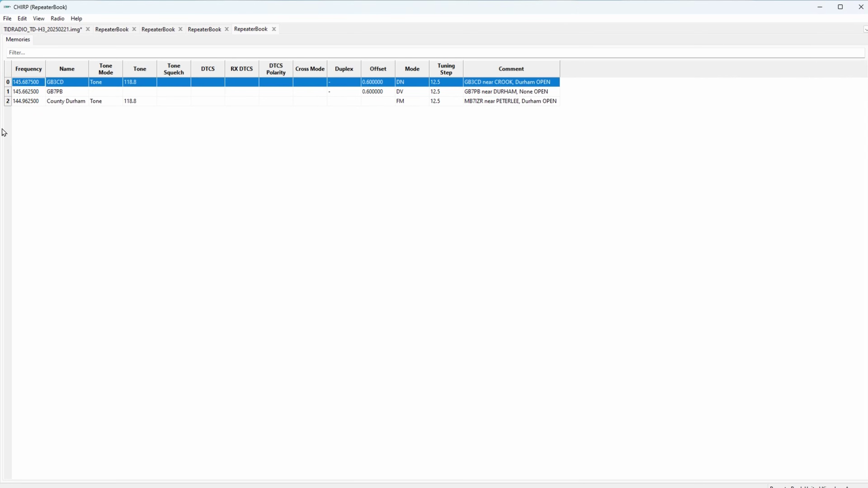
{"action": "left_click", "coordinate": [8, 102], "text": "shift"}
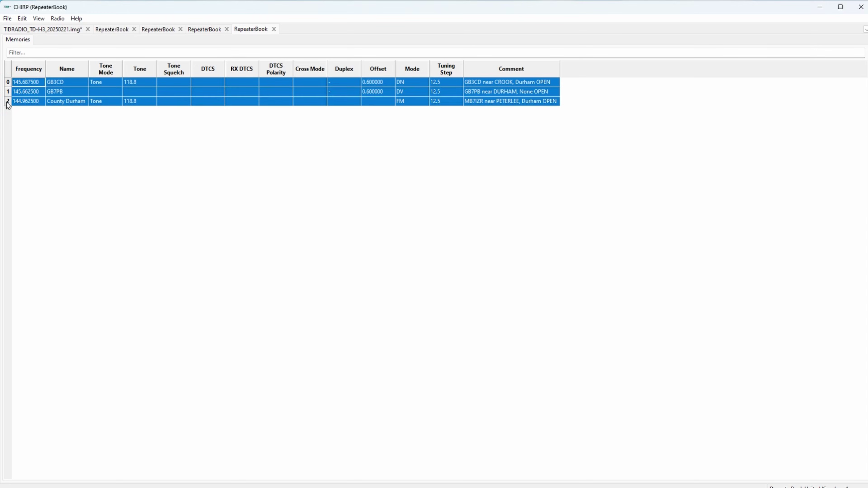
{"action": "right_click", "coordinate": [8, 105]}
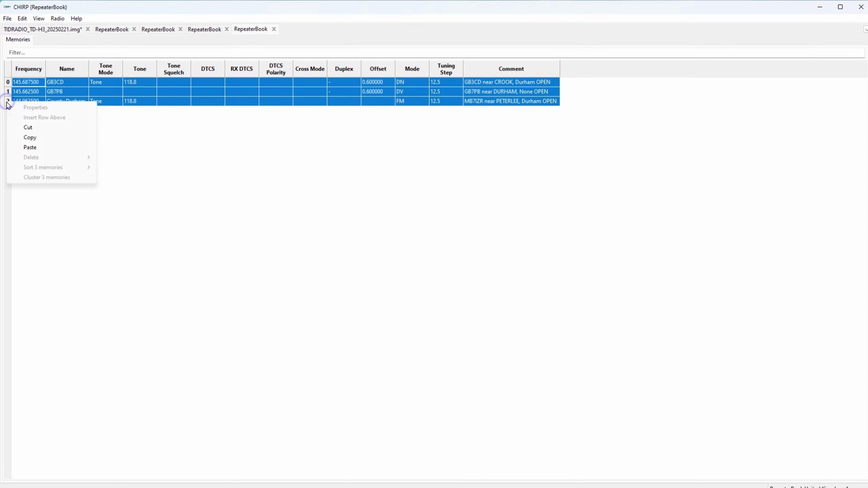
{"action": "left_click", "coordinate": [32, 138]}
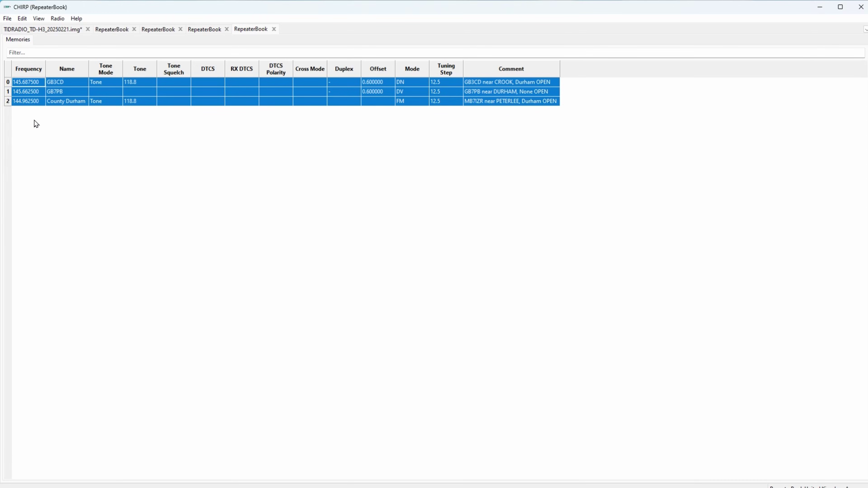
- Paste them at TD-H3 memory 13, accepting that only County Durham lands in memory 15
{"action": "left_click", "coordinate": [56, 30]}
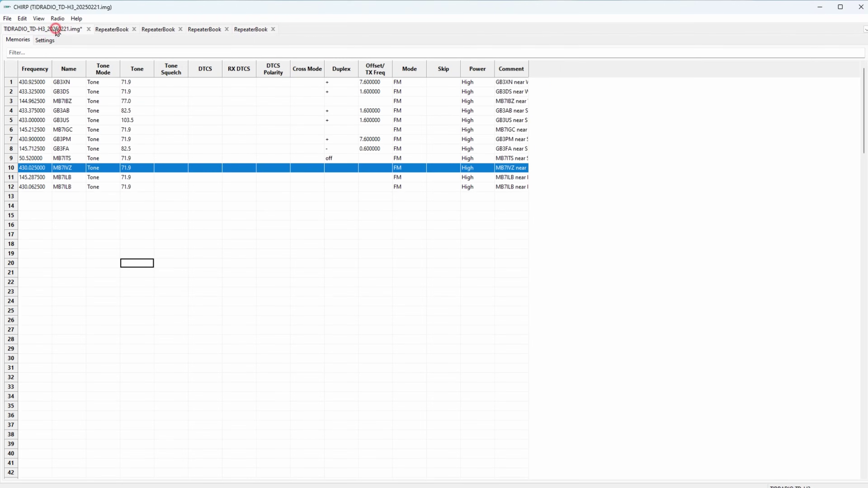
{"action": "left_click", "coordinate": [13, 199]}
{"action": "right_click", "coordinate": [16, 198]}
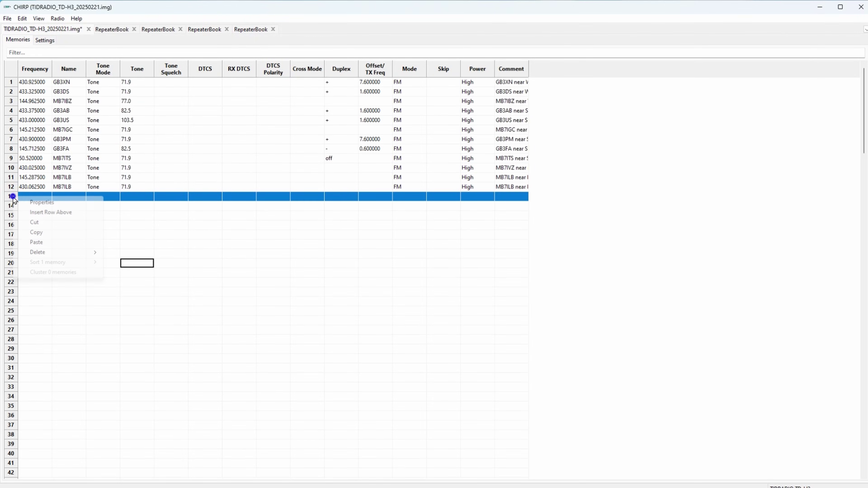
{"action": "left_click", "coordinate": [37, 242]}
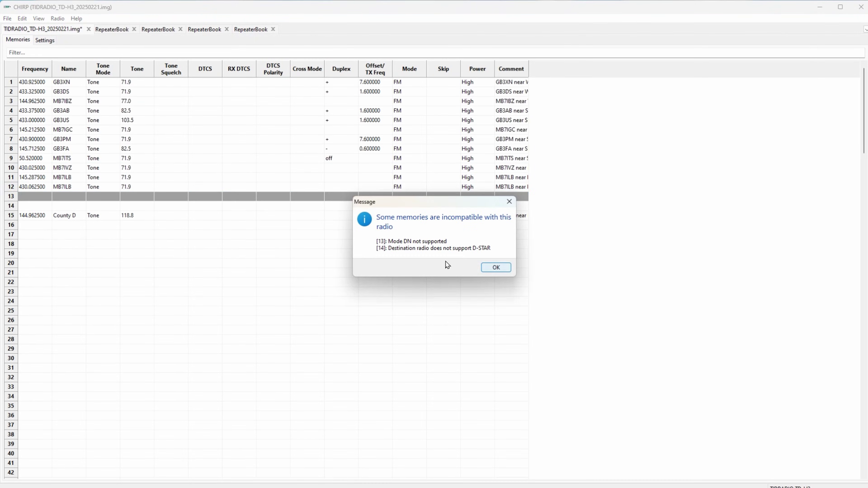
{"action": "left_click", "coordinate": [495, 268]}
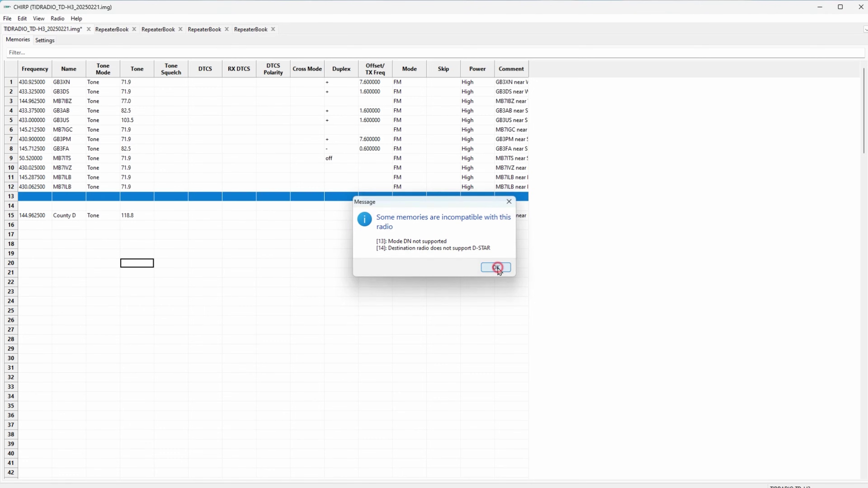
- Delete blank memories 13–14 so County Durham (144.962500) moves up to memory 13
{"action": "left_click", "coordinate": [12, 206], "text": "shift"}
{"action": "right_click", "coordinate": [12, 206]}
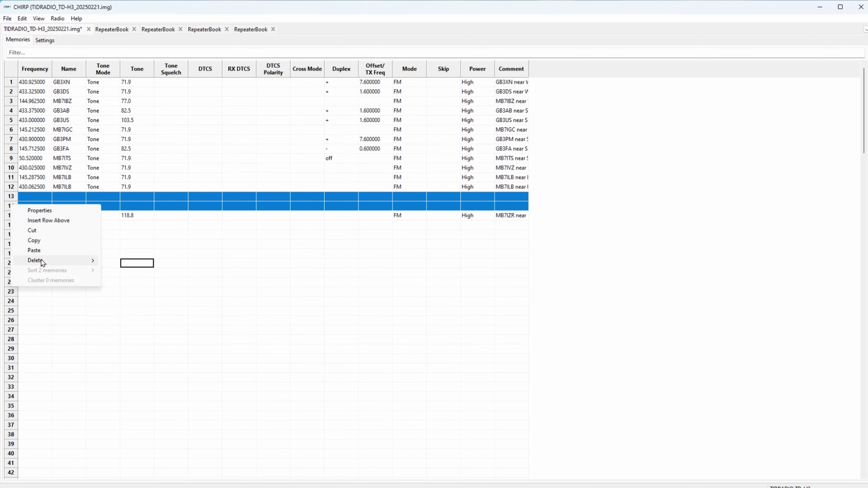
{"action": "mouse_move", "coordinate": [41, 260]}
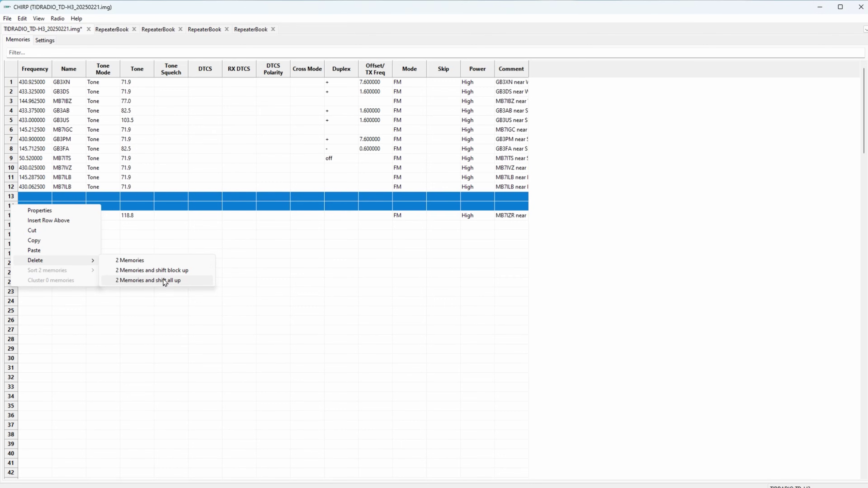
{"action": "left_click", "coordinate": [166, 270]}
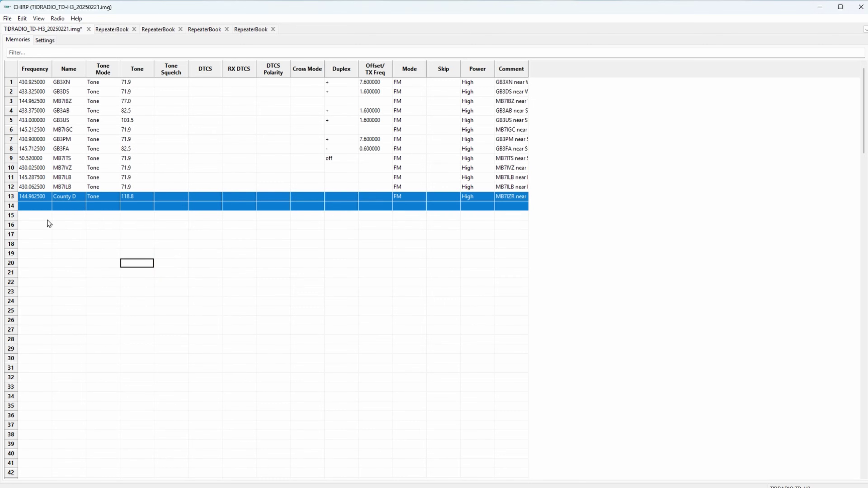
{"action": "left_click", "coordinate": [41, 206]}
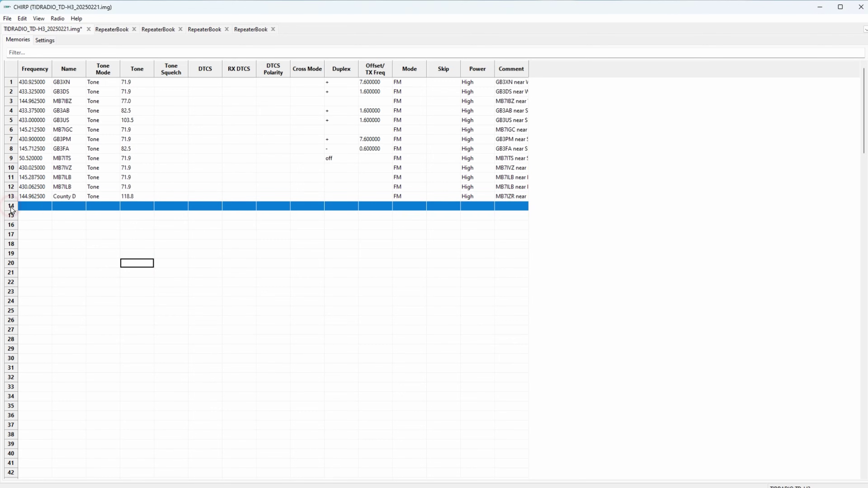
- Create memory 14 named 'Local' on 144.600000
{"action": "double_click", "coordinate": [32, 205]}
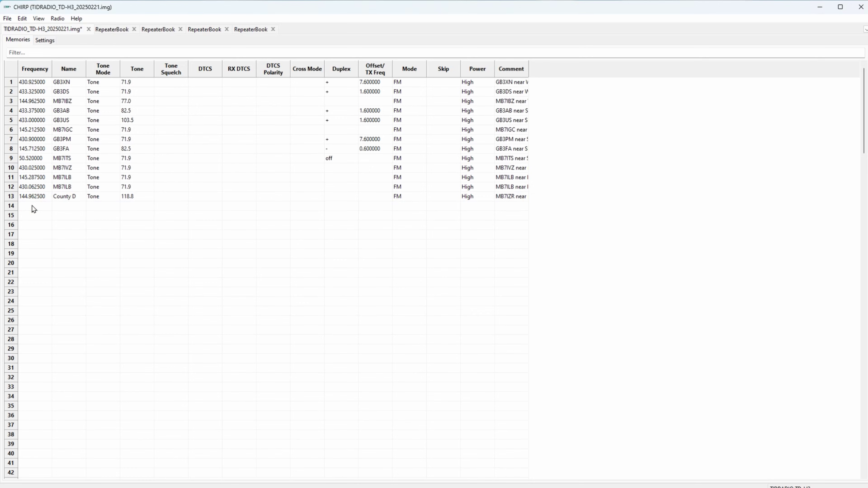
{"action": "type", "text": "144."}
{"action": "type", "text": "600000"}
{"action": "left_click", "coordinate": [68, 206]}
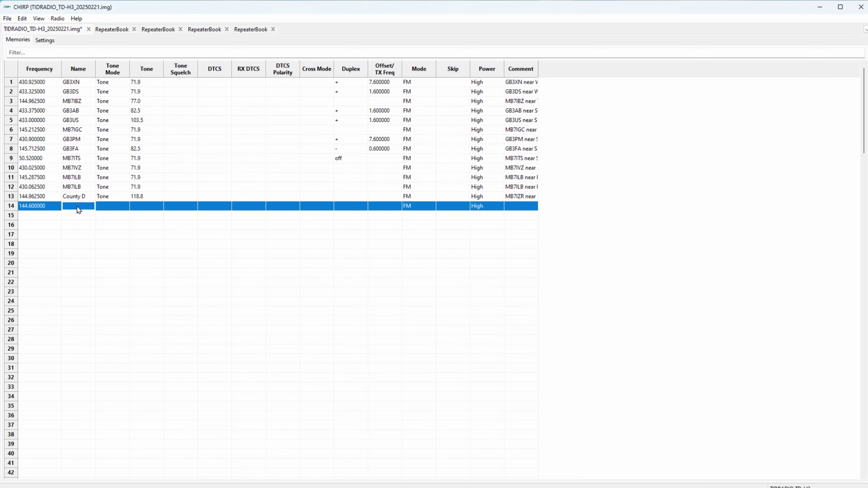
{"action": "left_click", "coordinate": [78, 206]}
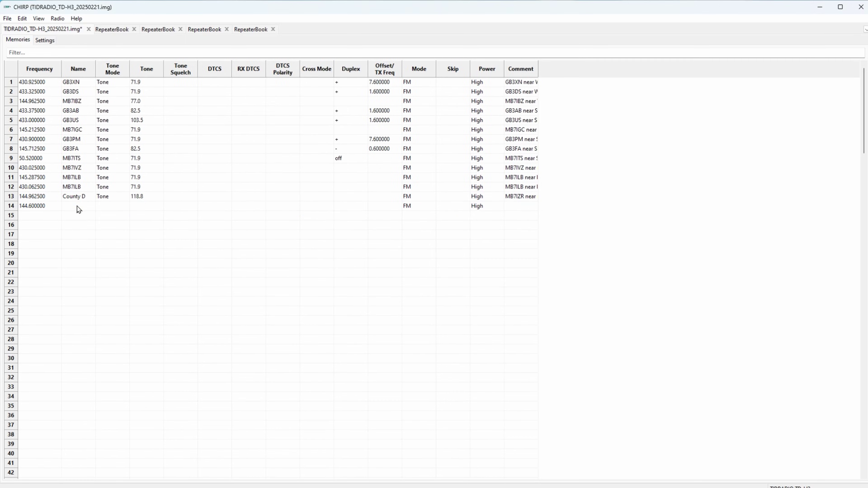
{"action": "type", "text": "Local"}
- Set GB3XN's tone mode to TSQL
{"action": "left_click", "coordinate": [111, 82]}
{"action": "left_click", "coordinate": [112, 82]}
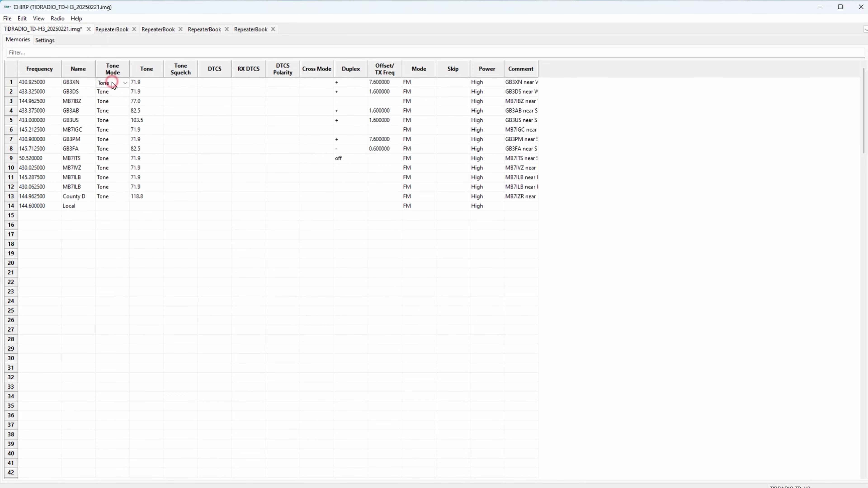
{"action": "left_click", "coordinate": [125, 84]}
{"action": "left_click", "coordinate": [115, 105]}
- Set GB3DS's tone mode to TSQL
{"action": "left_click", "coordinate": [112, 90]}
{"action": "left_click", "coordinate": [113, 91]}
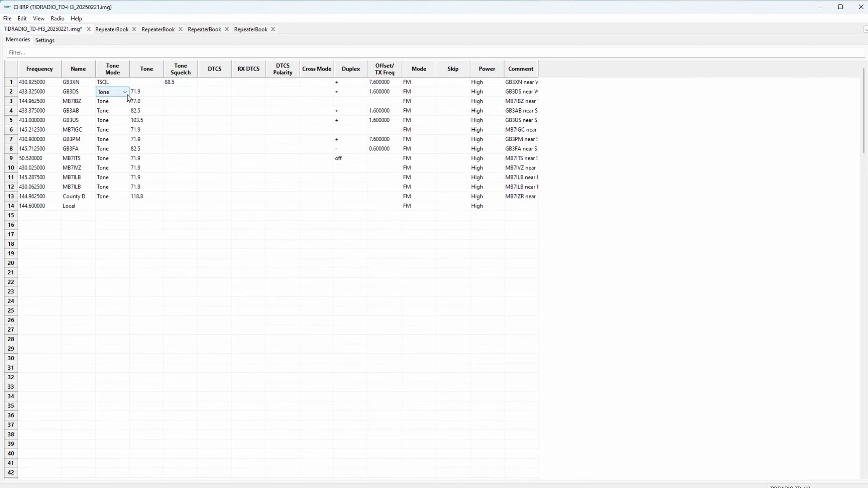
{"action": "left_click", "coordinate": [127, 93]}
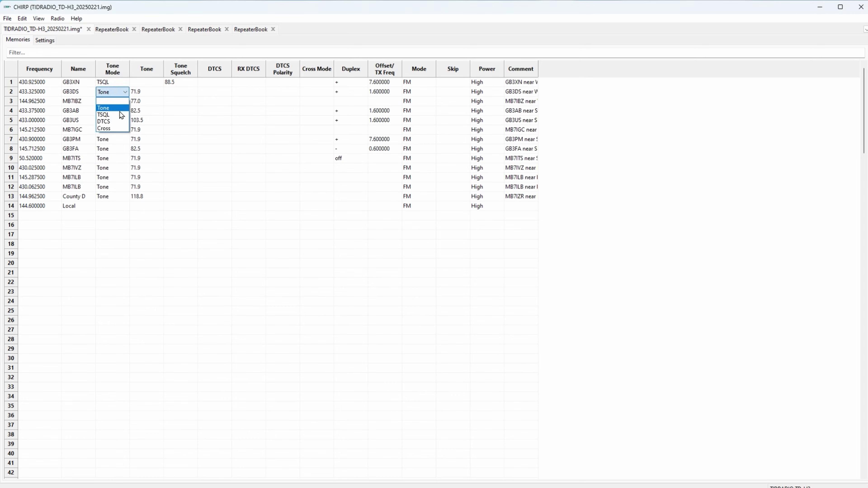
{"action": "left_click", "coordinate": [115, 108]}
{"action": "mouse_move", "coordinate": [114, 100]}
{"action": "left_mouse_down"}
{"action": "mouse_move", "coordinate": [114, 114]}
{"action": "mouse_move", "coordinate": [114, 101]}
{"action": "left_mouse_up"}
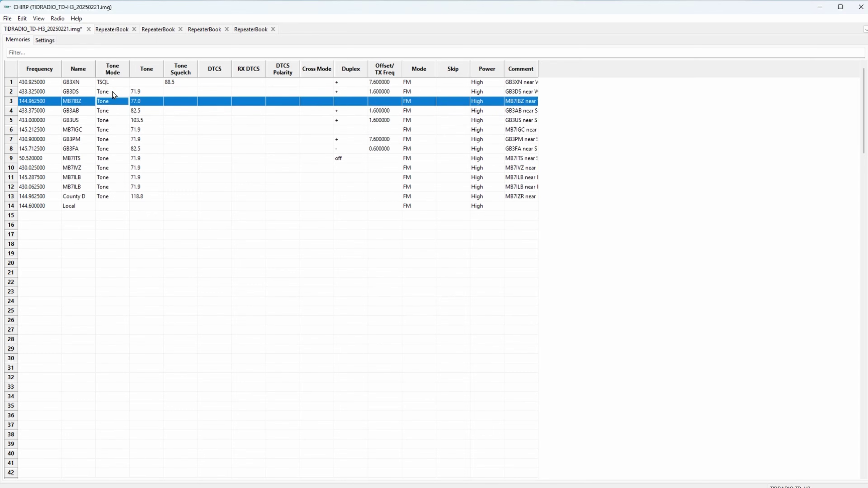
{"action": "left_click", "coordinate": [113, 91]}
{"action": "left_click", "coordinate": [119, 91]}
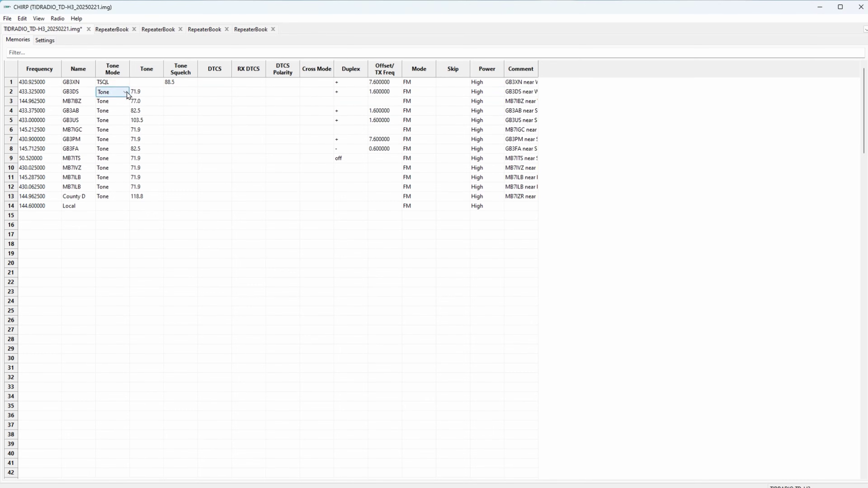
{"action": "left_click", "coordinate": [127, 95]}
{"action": "left_click", "coordinate": [116, 113]}
- Set MB7IBZ's tone mode to TSQL
{"action": "left_click", "coordinate": [114, 102]}
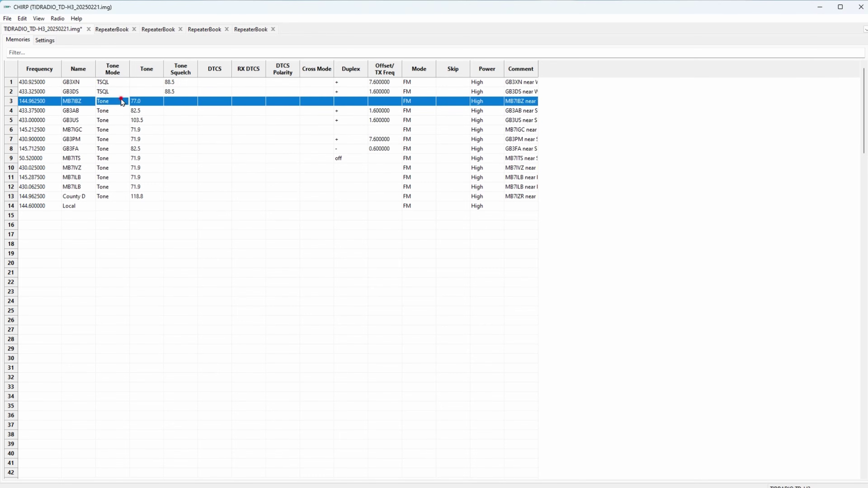
{"action": "left_click", "coordinate": [122, 100]}
{"action": "left_click", "coordinate": [126, 101]}
{"action": "left_click", "coordinate": [119, 121]}
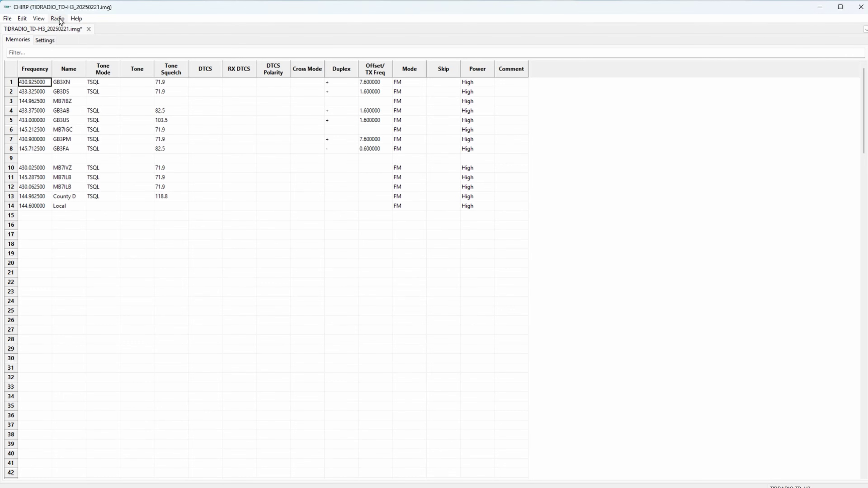
- Show the radio's Basic Settings and leave Light Control at CONT
{"action": "left_click", "coordinate": [45, 40]}
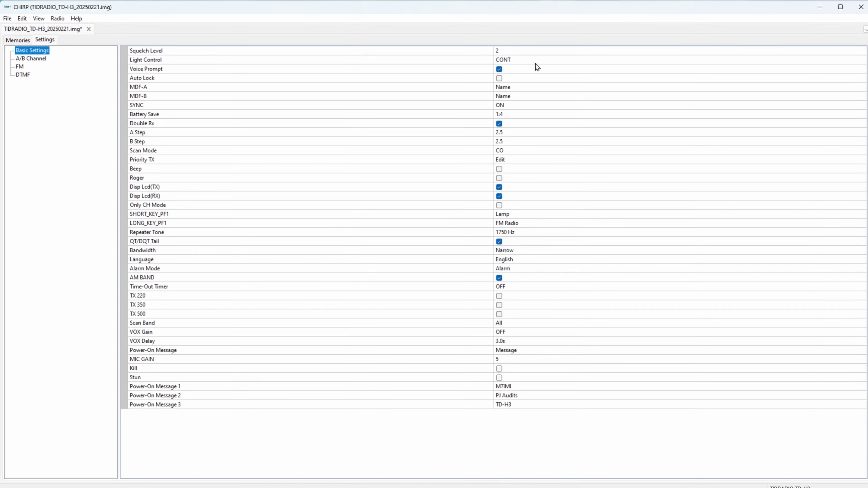
{"action": "left_click", "coordinate": [531, 59]}
{"action": "left_click", "coordinate": [530, 59]}
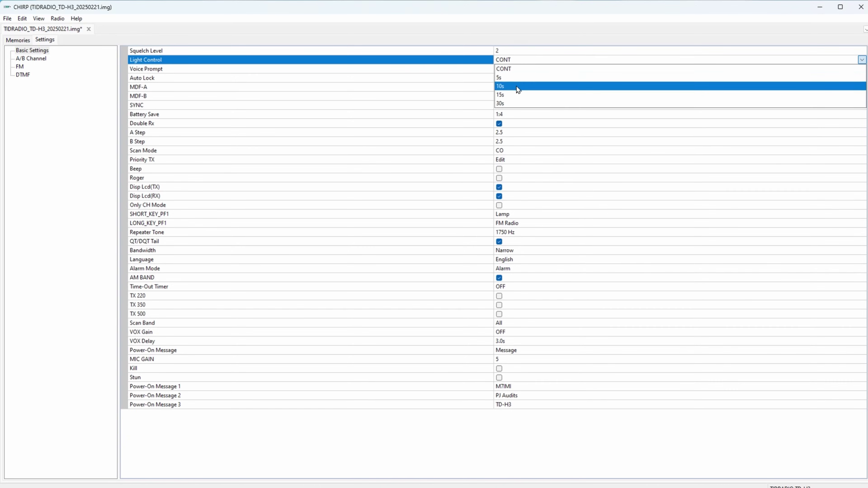
{"action": "left_click", "coordinate": [514, 69]}
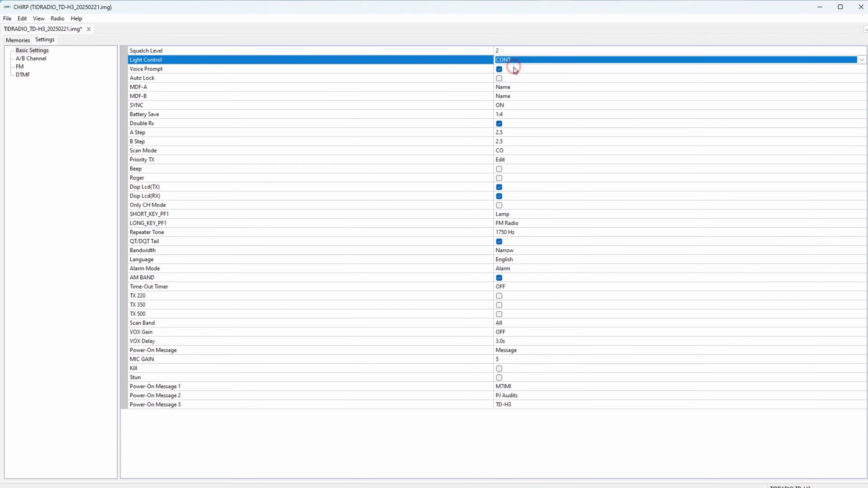
- Confirm SHORT_KEY_PF1 stays Lamp and LONG_KEY_PF1 stays FM Radio
{"action": "left_click", "coordinate": [508, 215]}
{"action": "left_click", "coordinate": [506, 213]}
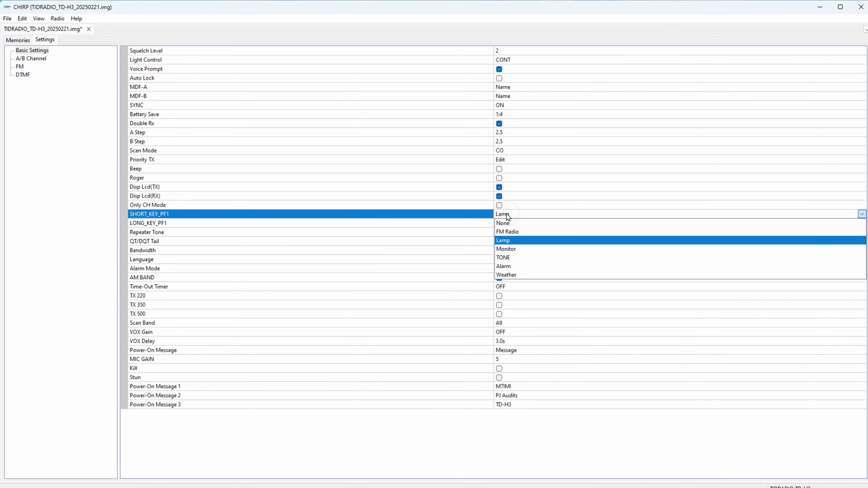
{"action": "left_click", "coordinate": [507, 240]}
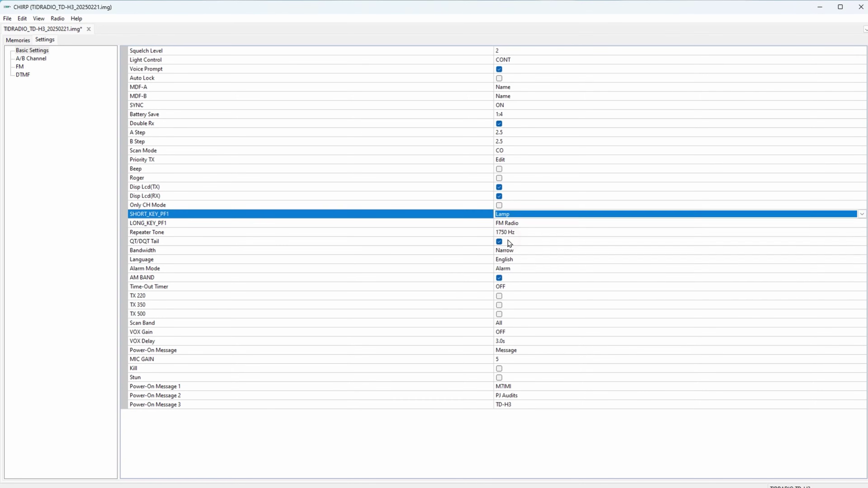
{"action": "left_click", "coordinate": [513, 222]}
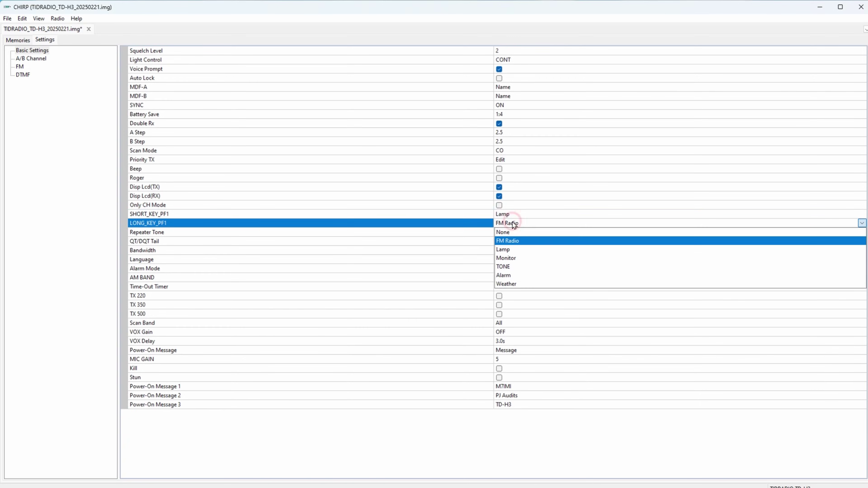
{"action": "left_click", "coordinate": [511, 240]}
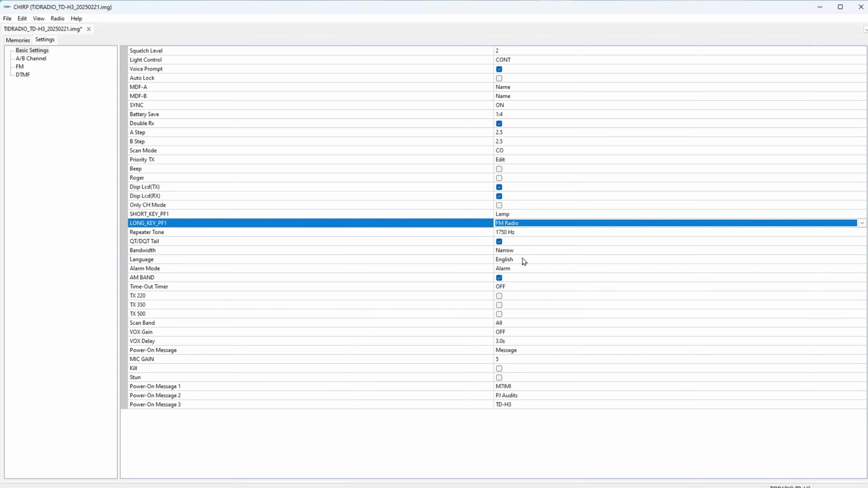
- Change Bandwidth from Narrow to Wide
{"action": "left_click", "coordinate": [508, 255]}
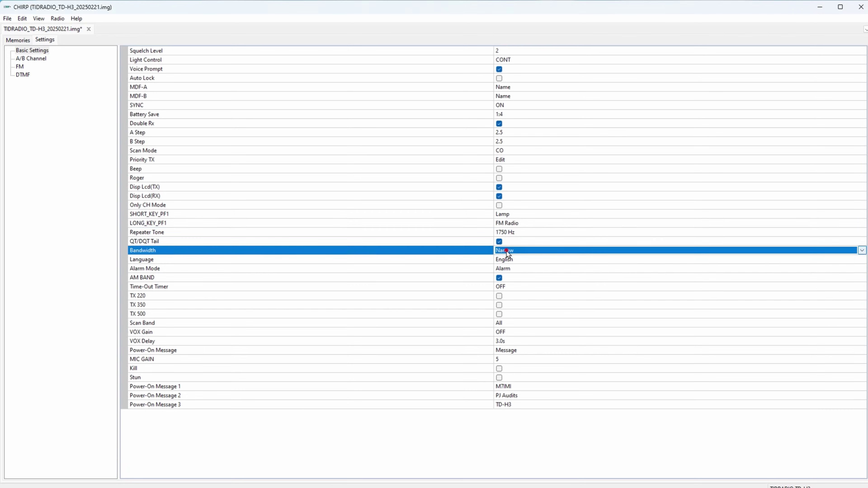
{"action": "left_click", "coordinate": [508, 254]}
{"action": "left_click", "coordinate": [511, 264]}
{"action": "left_click", "coordinate": [36, 58]}
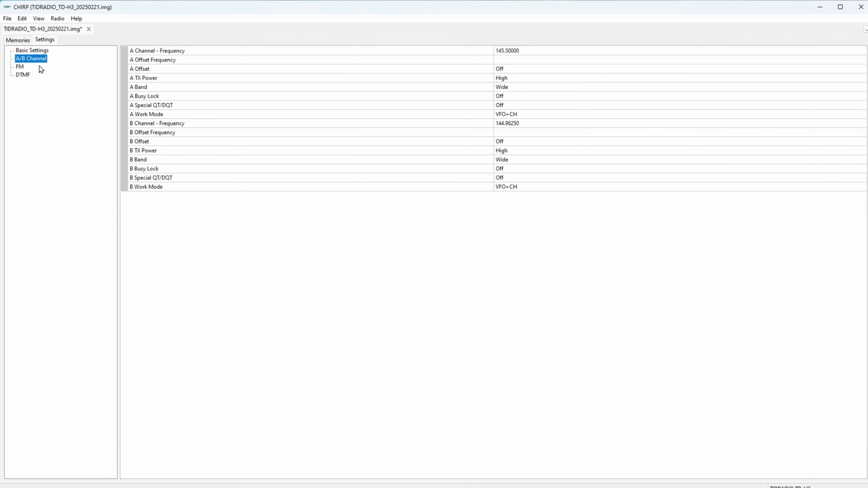
{"action": "left_click", "coordinate": [19, 68]}
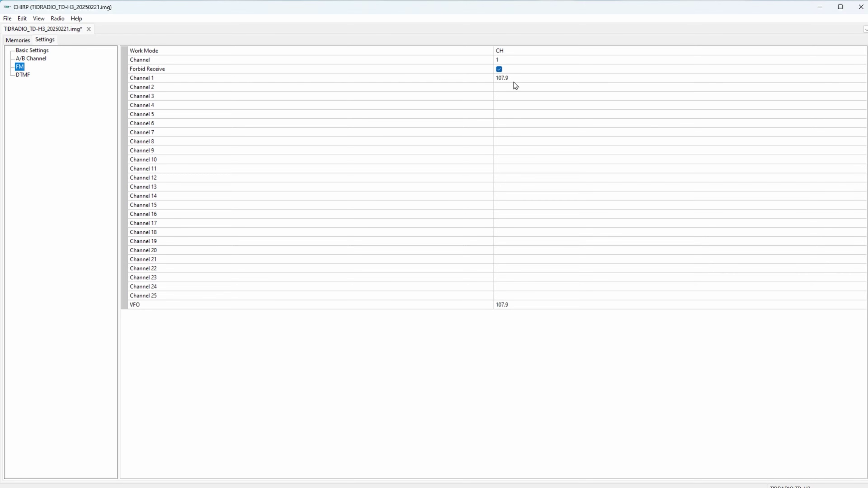
{"action": "left_click", "coordinate": [23, 74]}
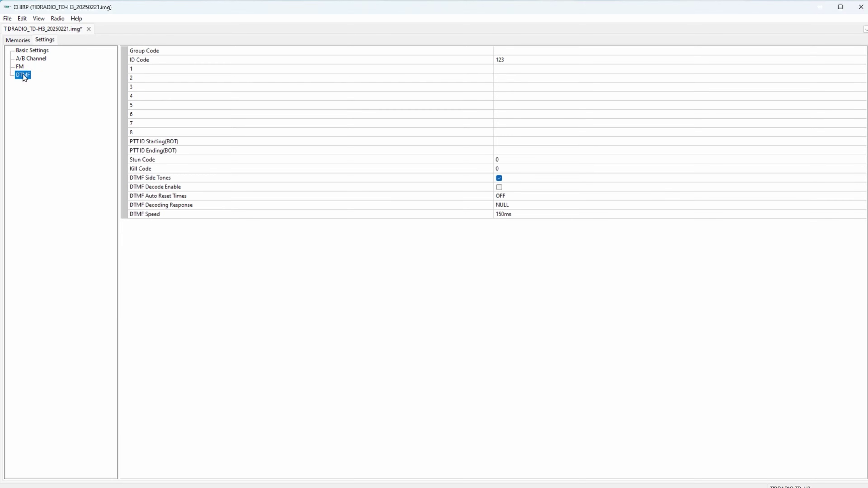
{"action": "left_click", "coordinate": [27, 50]}
- Upload the image to the TIDRADIO TD-H3 on COM9
{"action": "left_click", "coordinate": [26, 41]}
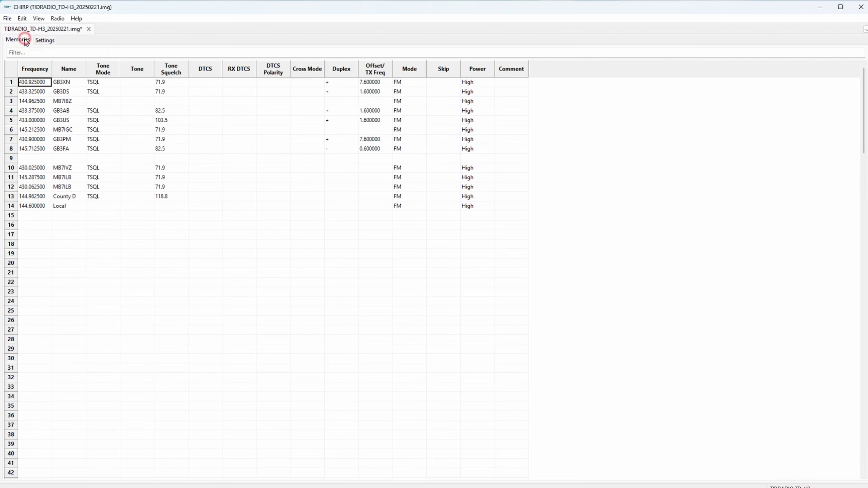
{"action": "left_click", "coordinate": [60, 18]}
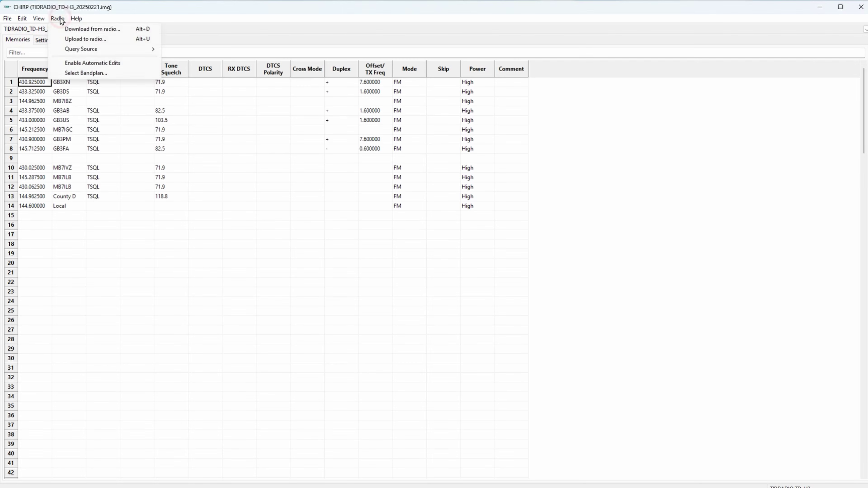
{"action": "left_click", "coordinate": [89, 40]}
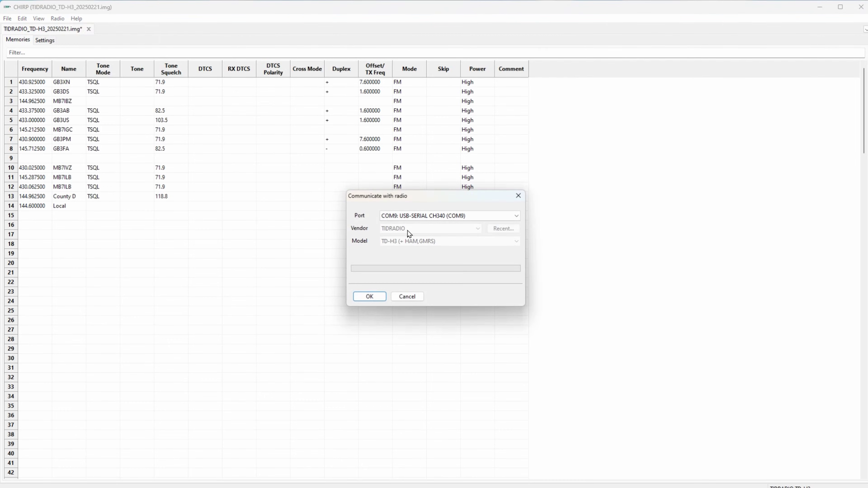
{"action": "left_click", "coordinate": [373, 298]}
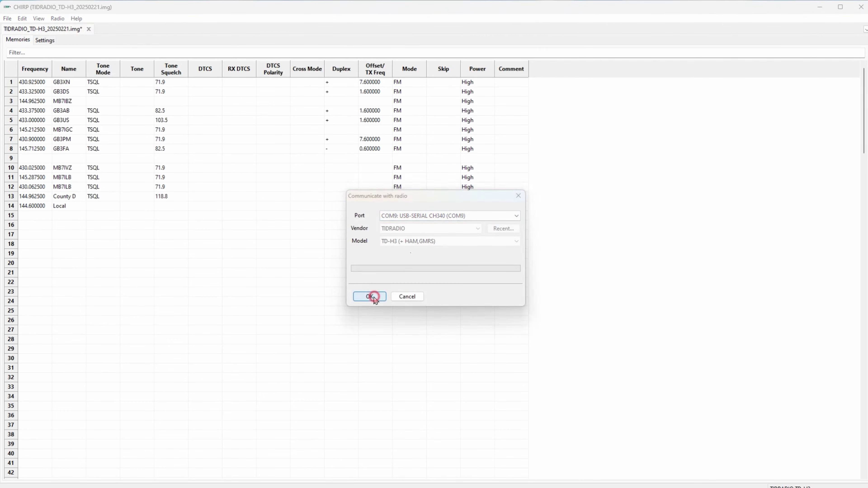